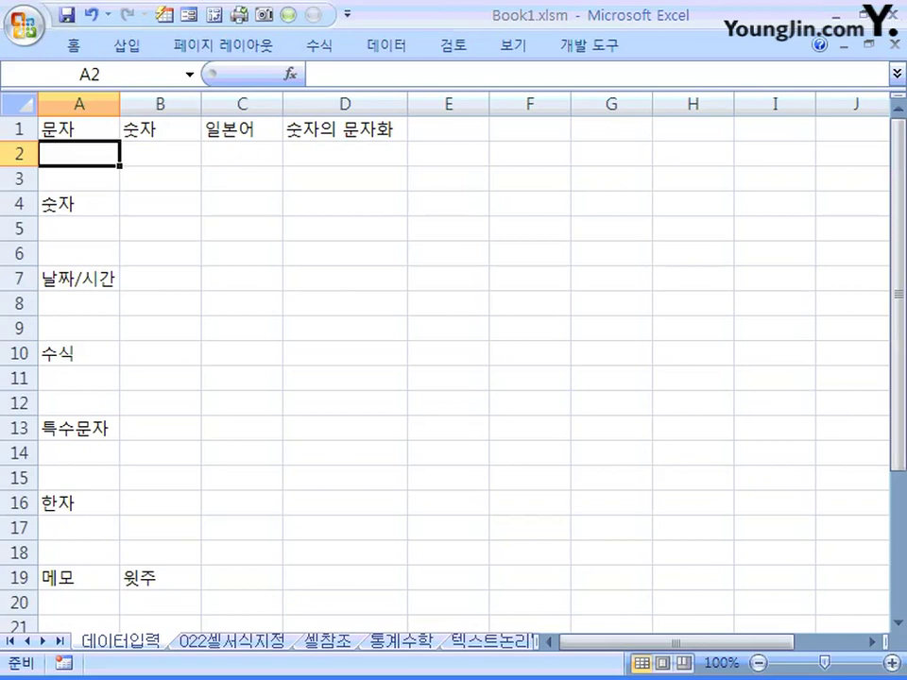
Enter the text "가" in cell A2 and the number 1 in cell B2.
type("ㄱㅏ")
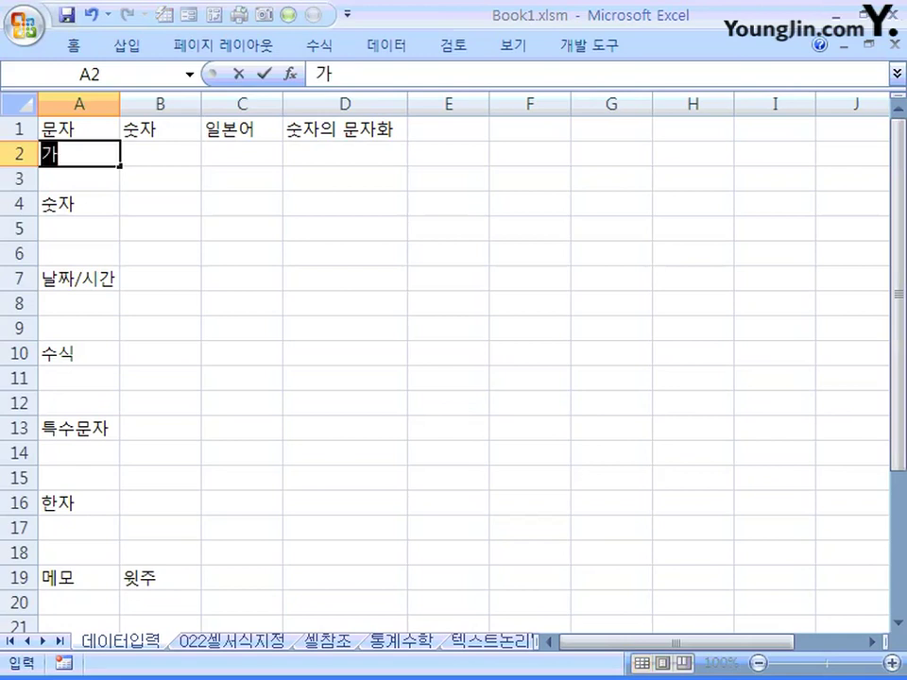
key("Return")
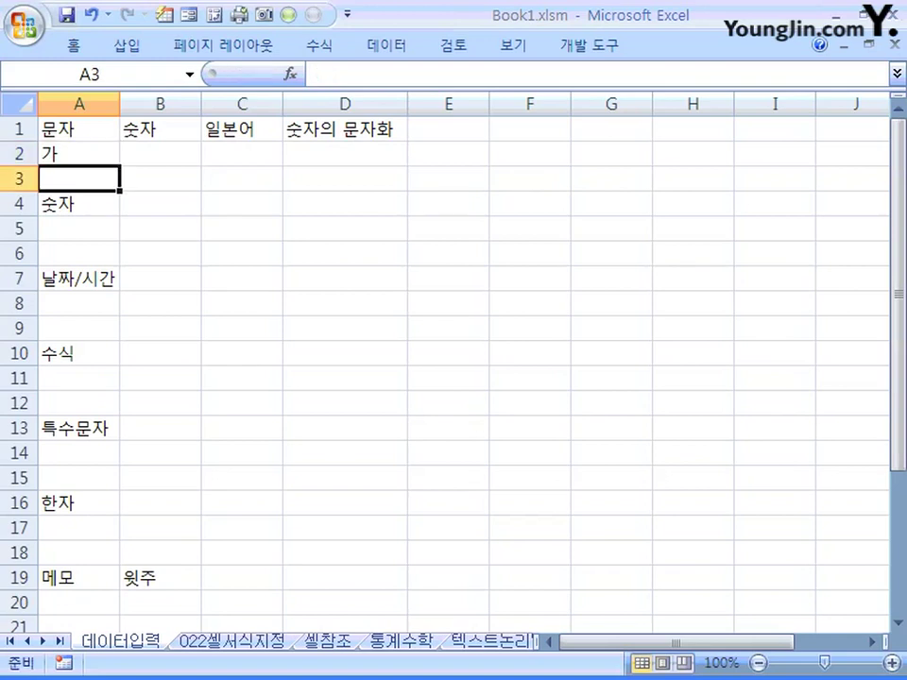
key("Up")
key("Right")
type("1")
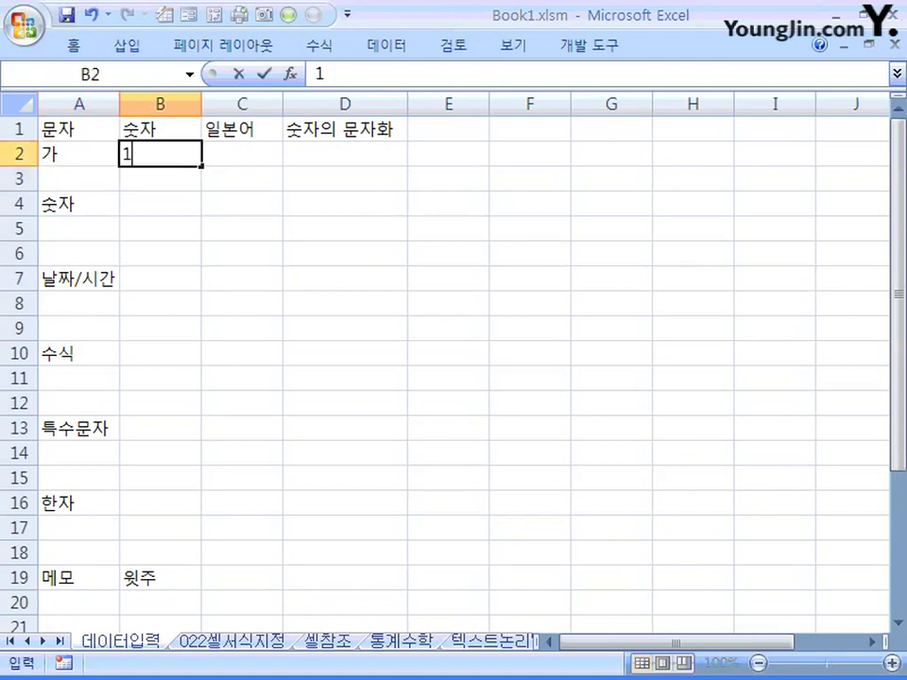
key("Left")
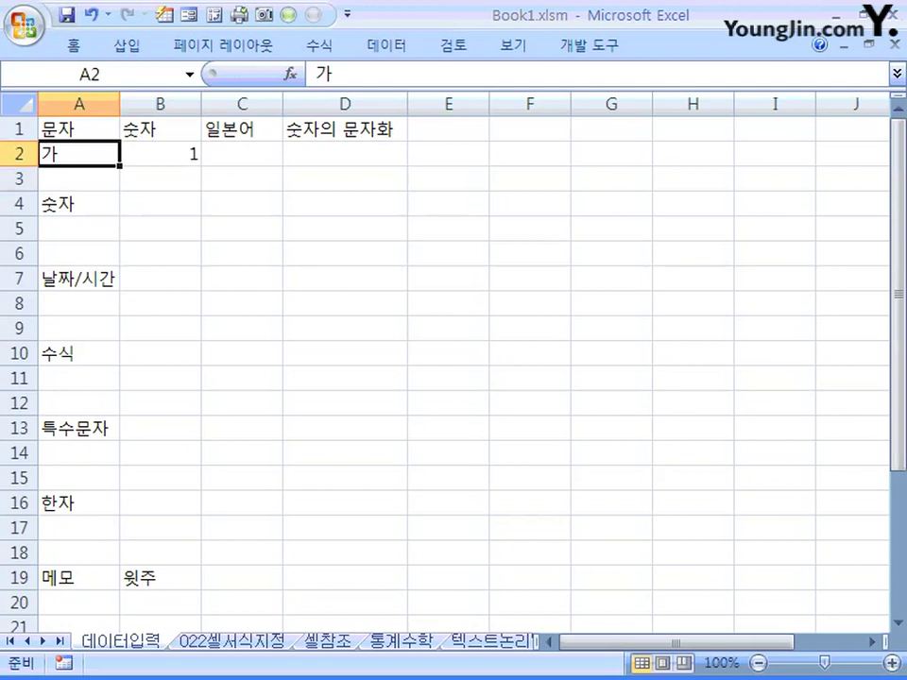
key("Right")
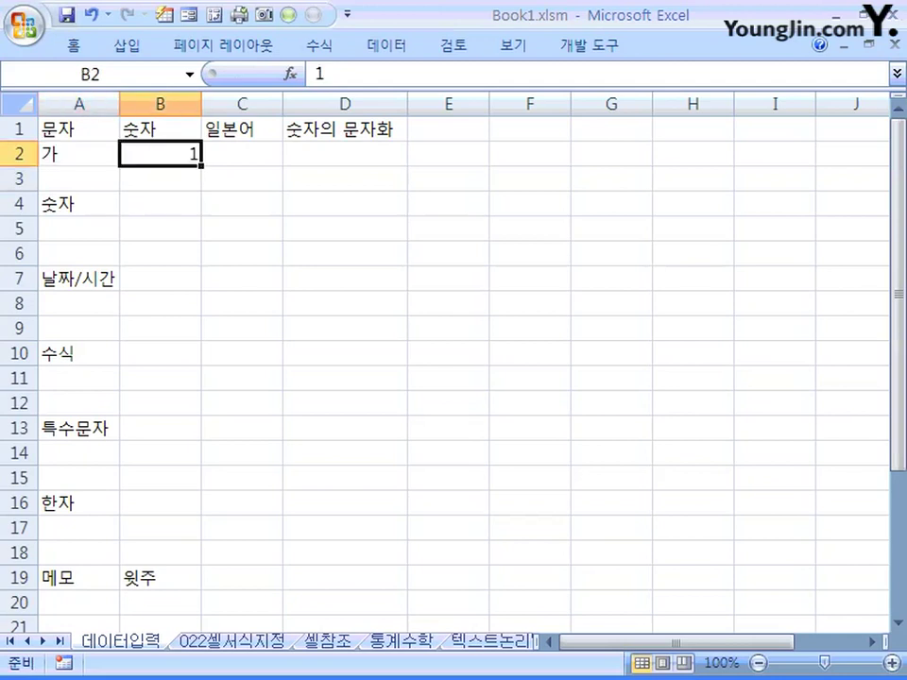
key("Left")
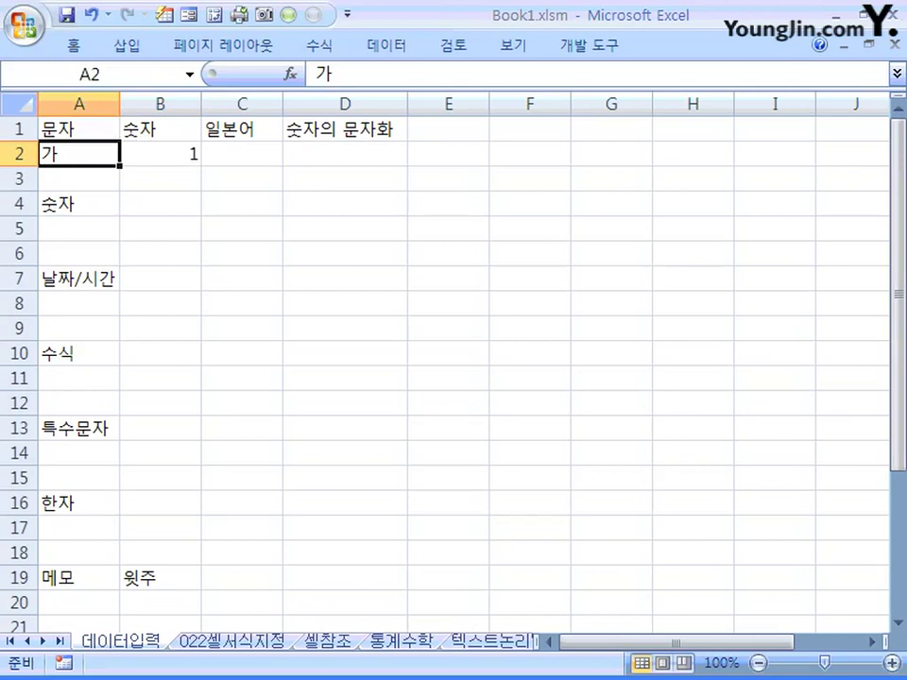
left_click(160, 153)
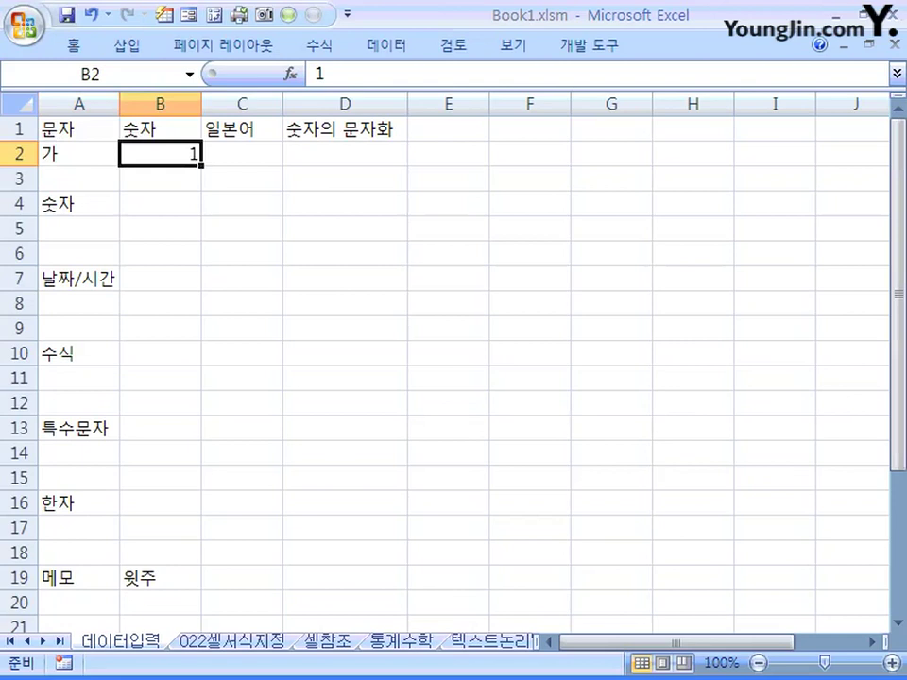
Edit the text in cell A2 so that it reads "1가".
left_click(79, 153)
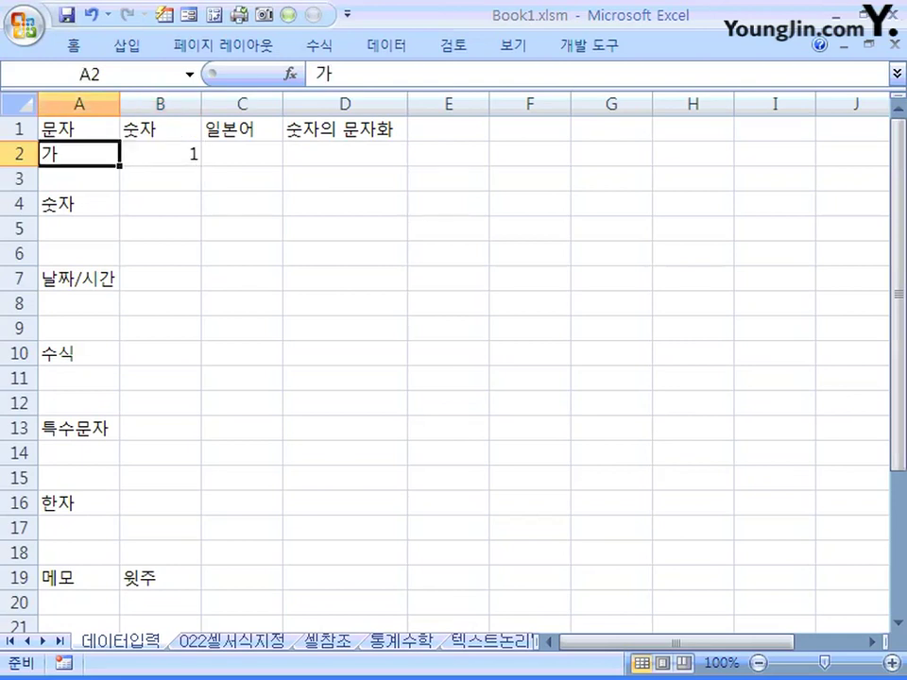
key("F2")
key("F2")
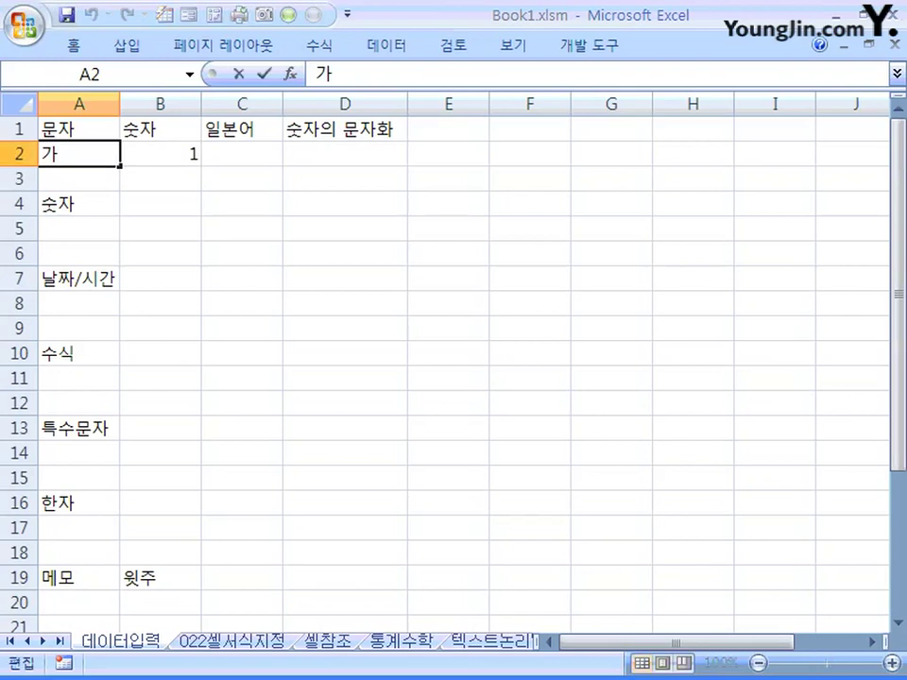
type("1")
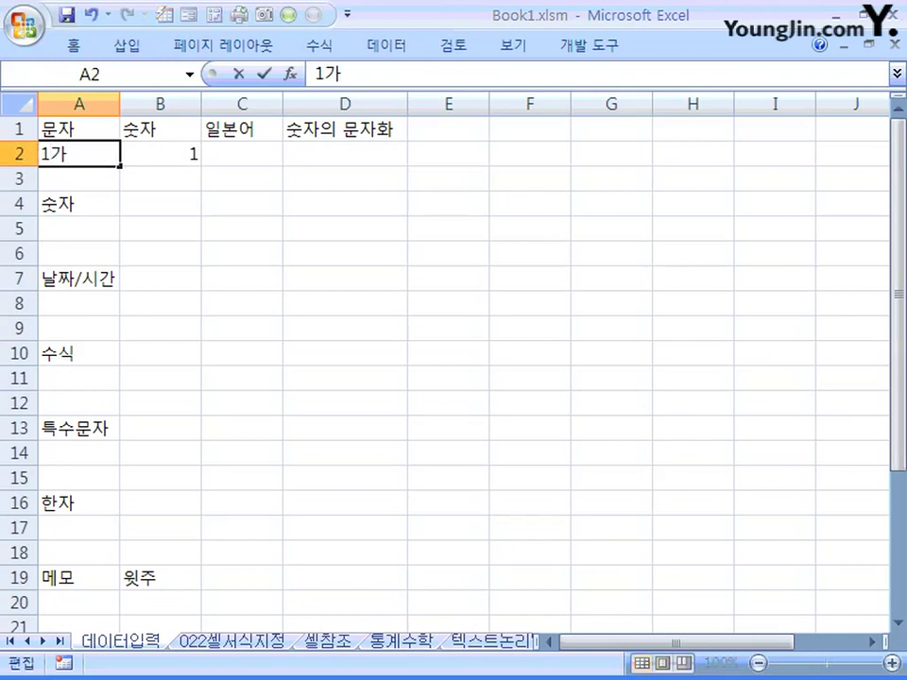
key("Return")
key("Up")
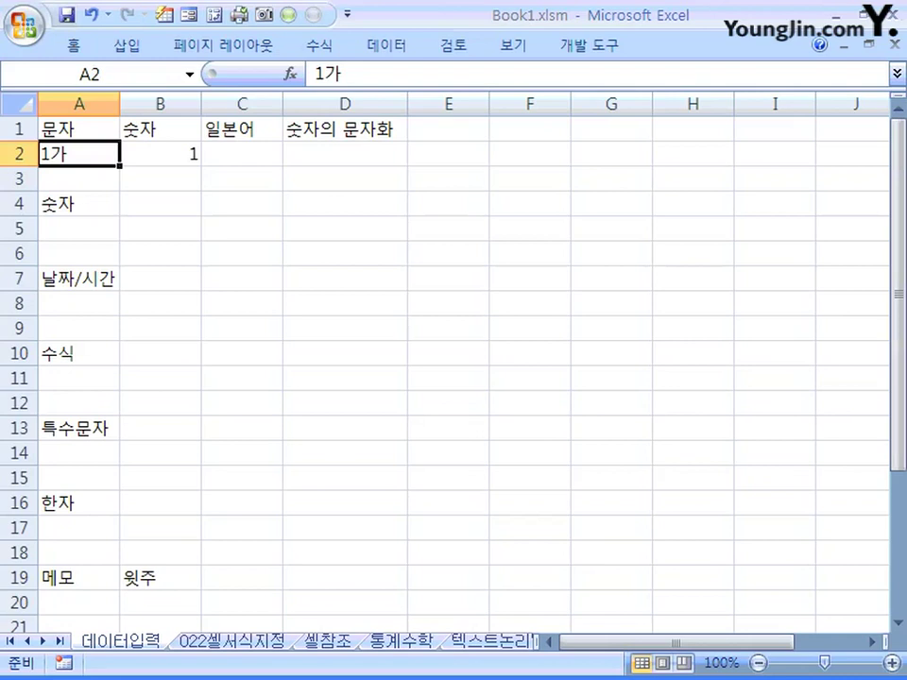
Enter the consonant "ㄸ" in cell C2, viewing its list of Japanese characters without choosing one.
left_click(241, 154)
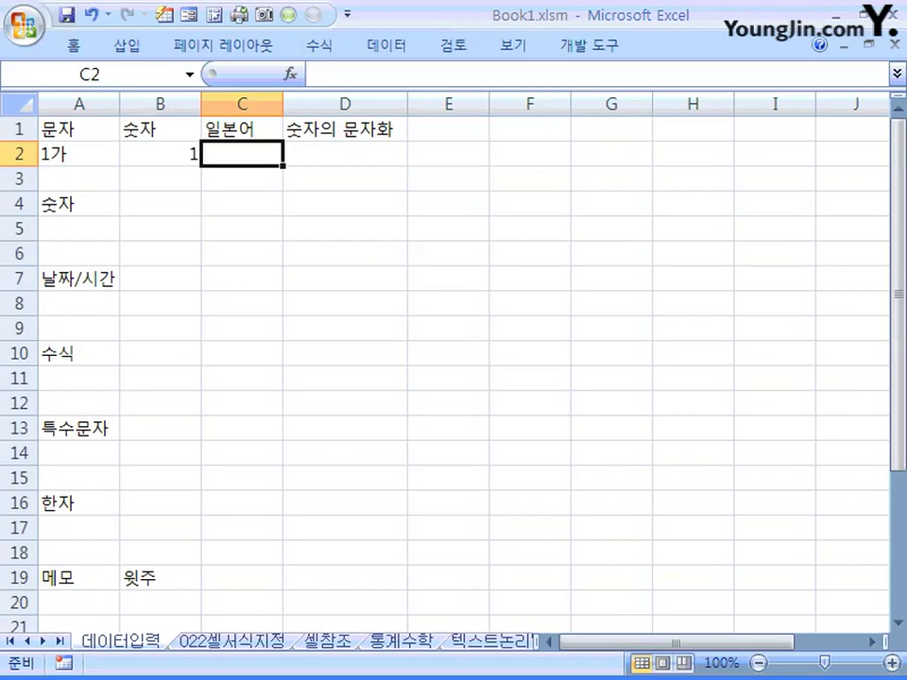
type("cc")
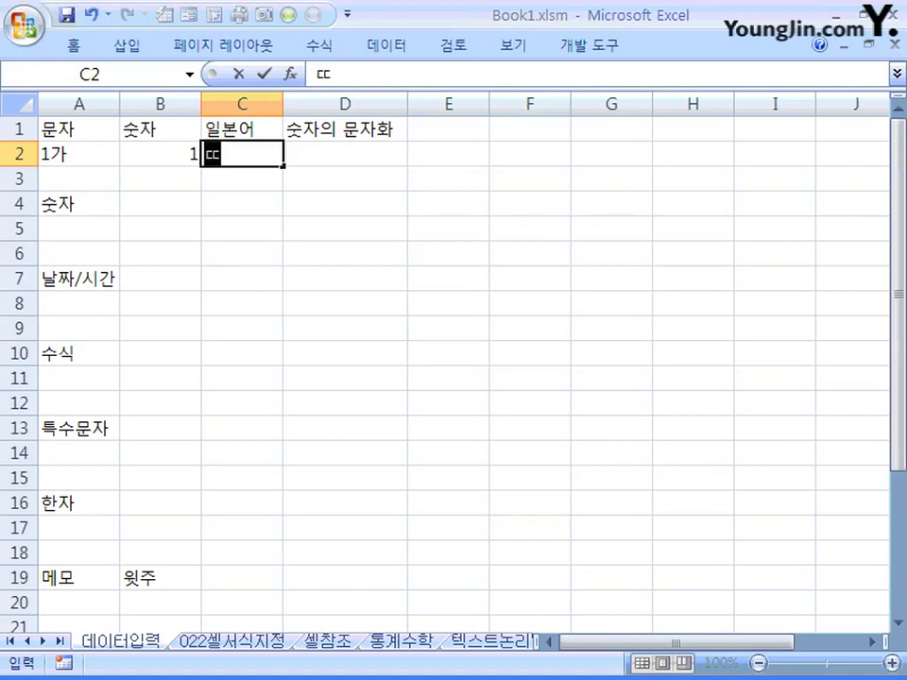
key("Hangul_Hanja")
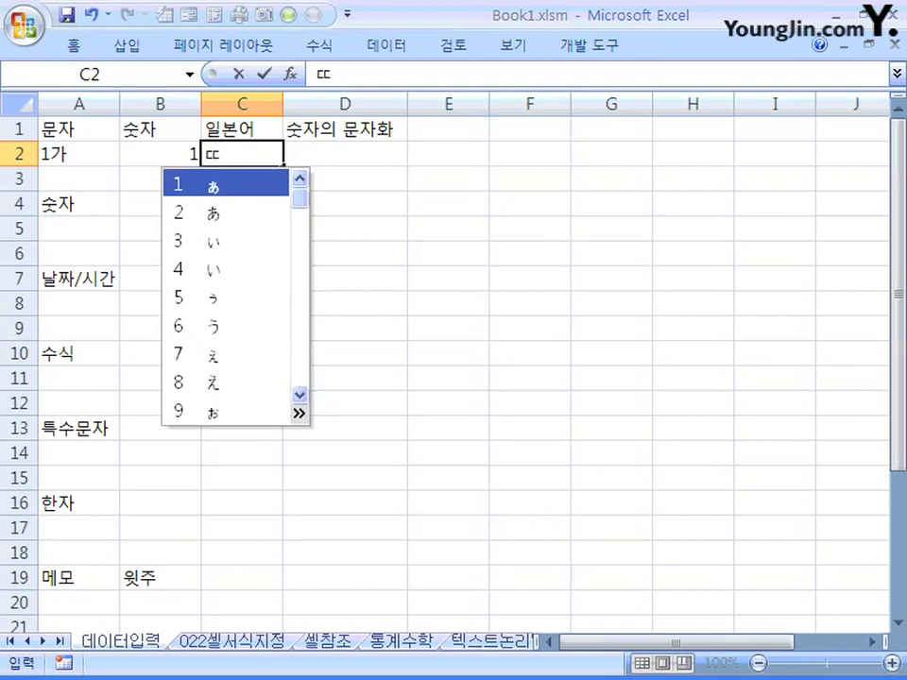
key("Escape")
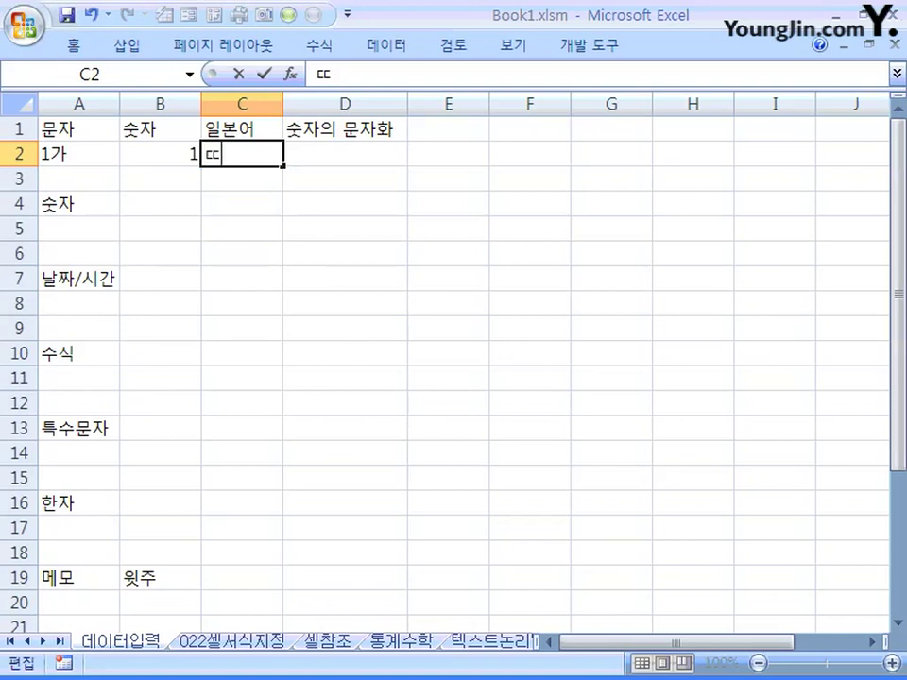
key("ctrl+Return")
Enter the number 1 as text in cell D2 using a leading apostrophe ('1).
left_click(345, 153)
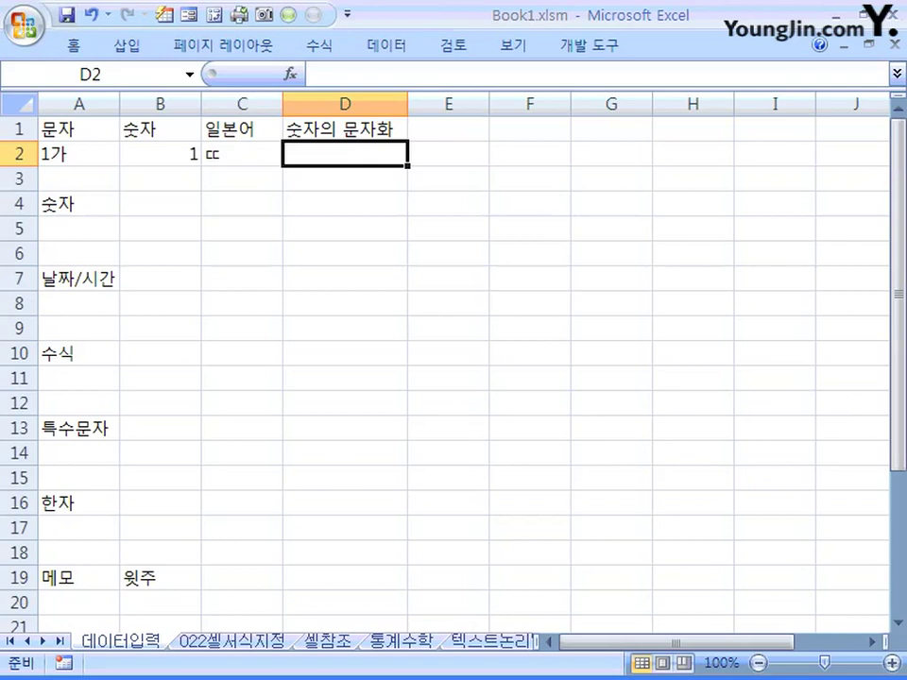
type("'")
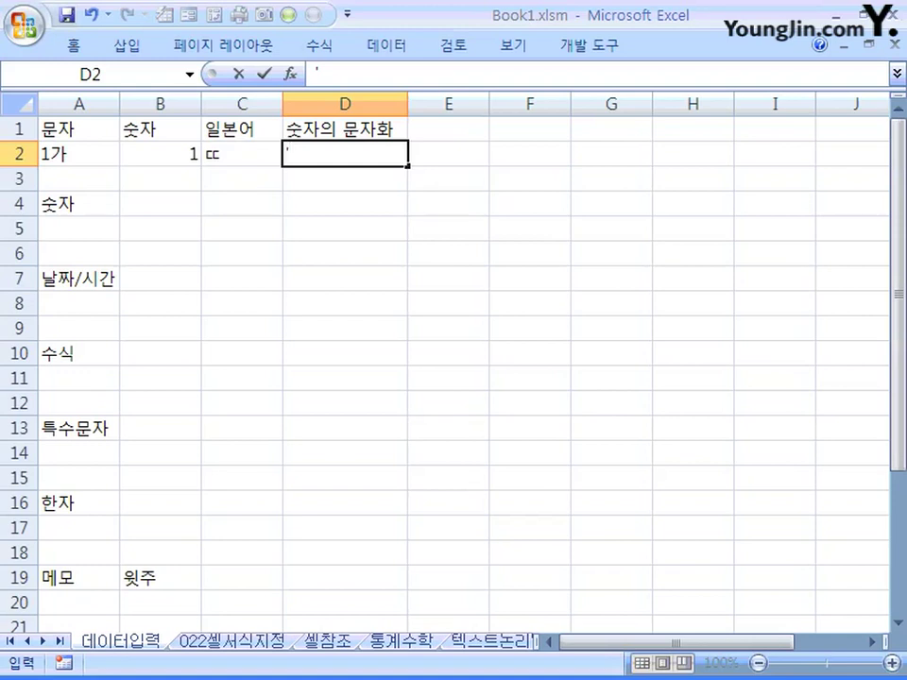
type("1")
key("Return")
left_click(345, 153)
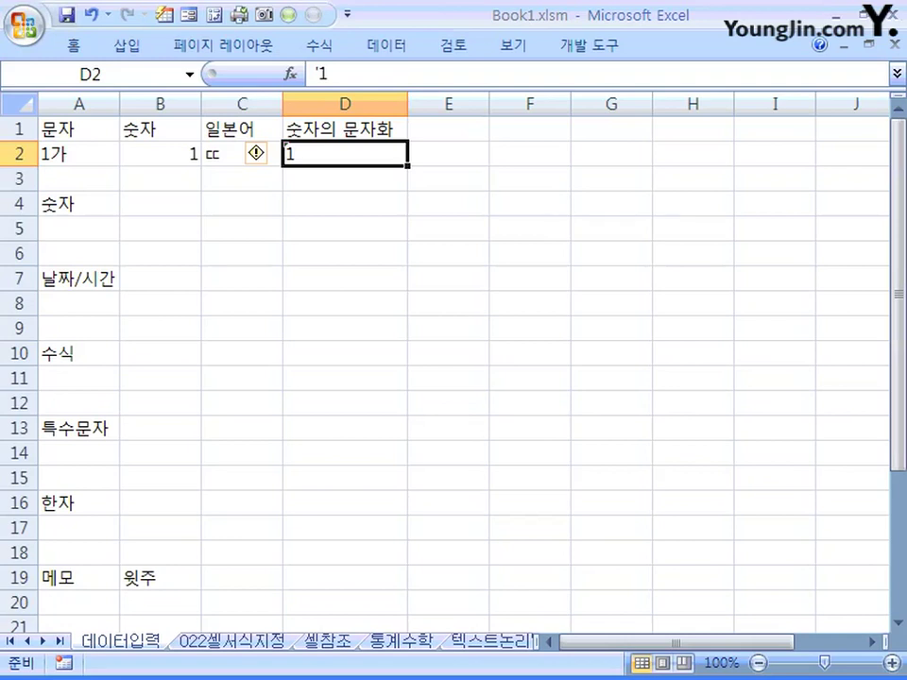
Enter the number 1000 in cell A5 under the 숫자 heading.
left_click(78, 228)
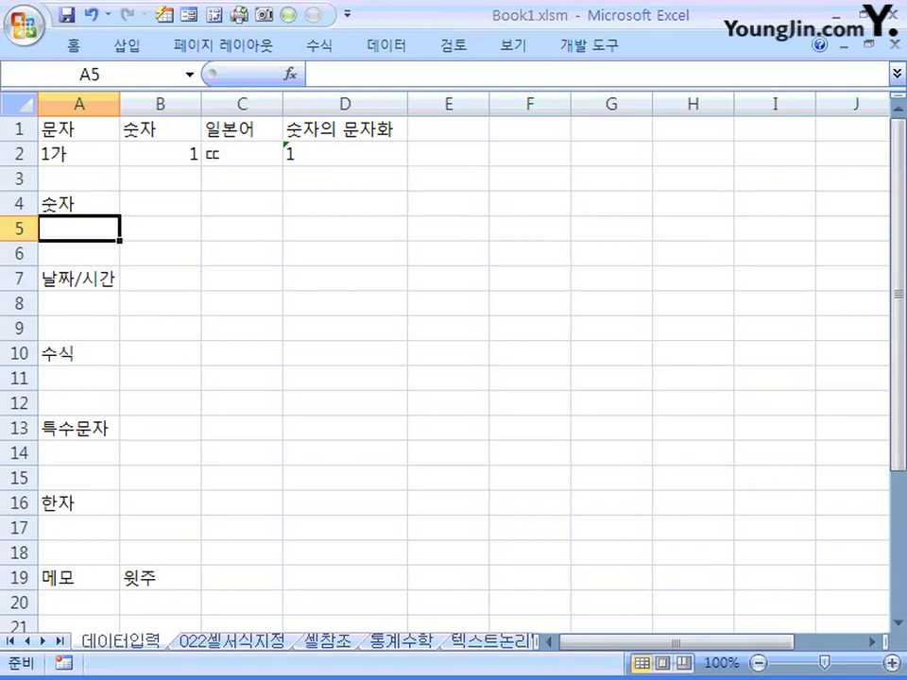
type("1")
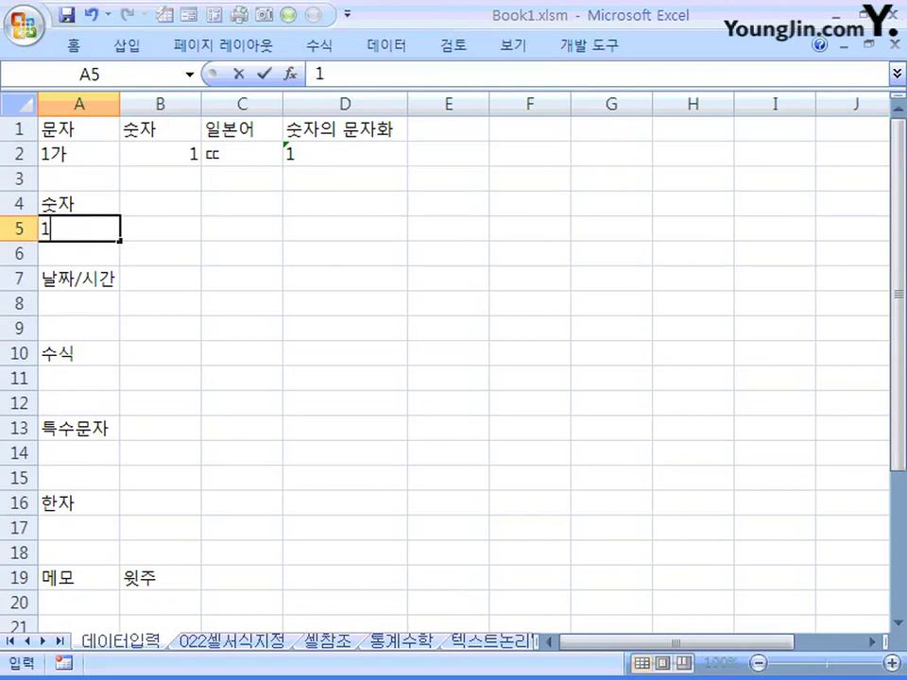
type("000")
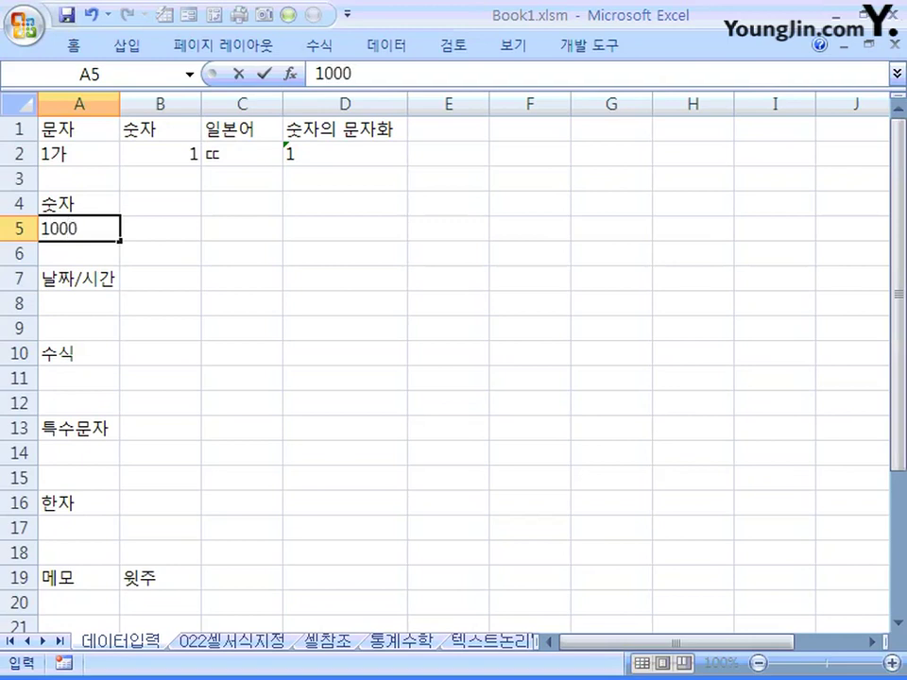
key("ctrl+Return")
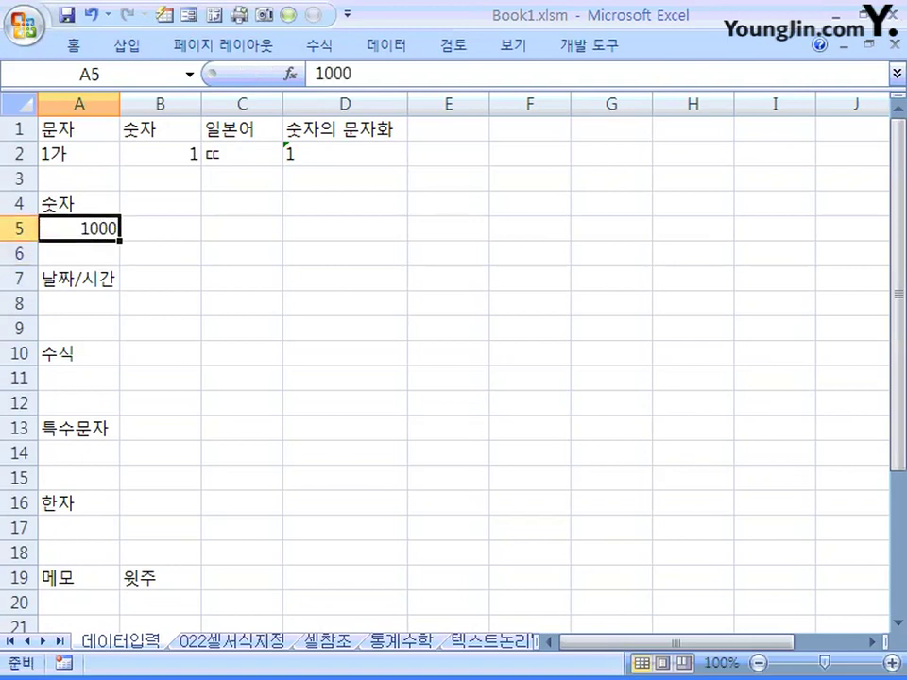
right_click(100, 230)
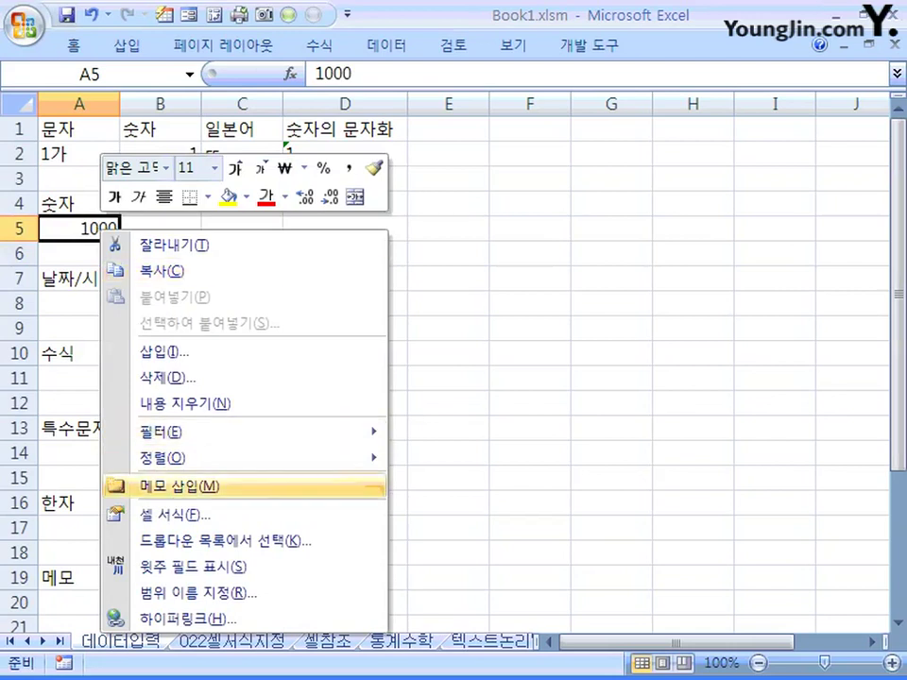
left_click(175, 515)
left_click(212, 238)
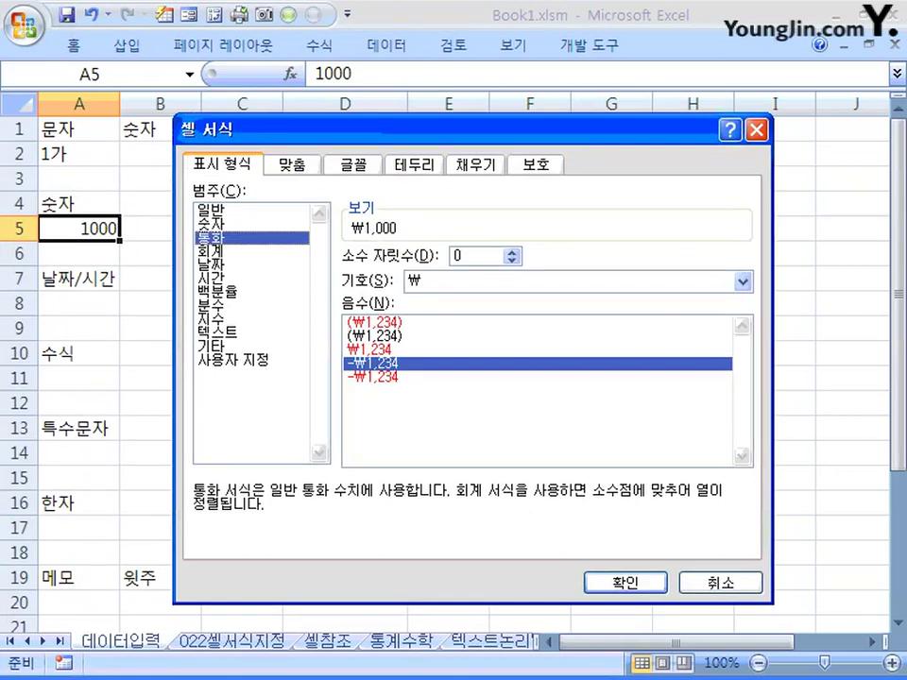
left_click(720, 583)
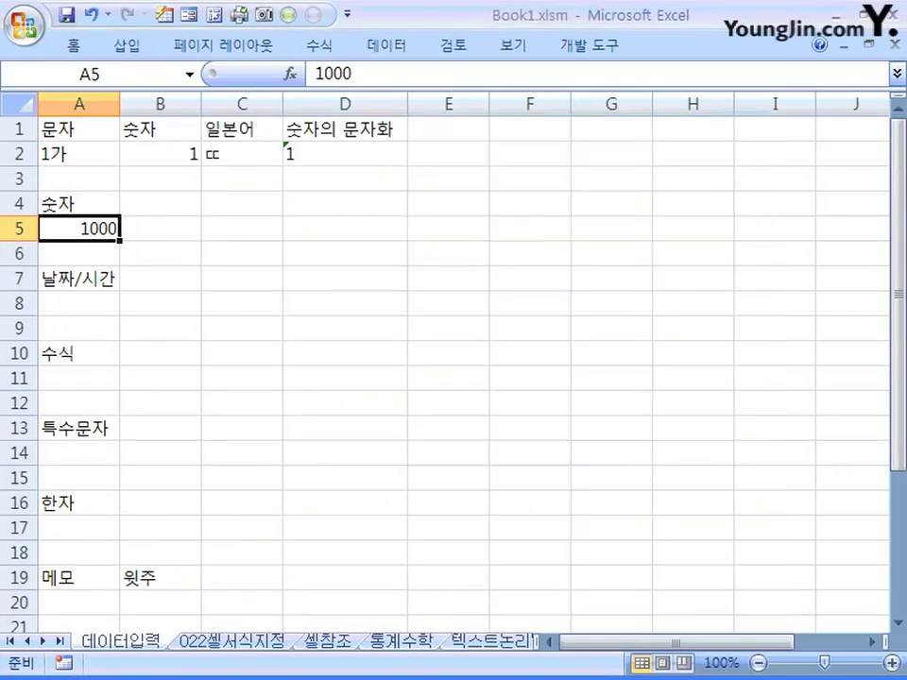
Format cell A5 as currency (통화) with the ₩ symbol and 0 decimal places.
right_click(95, 229)
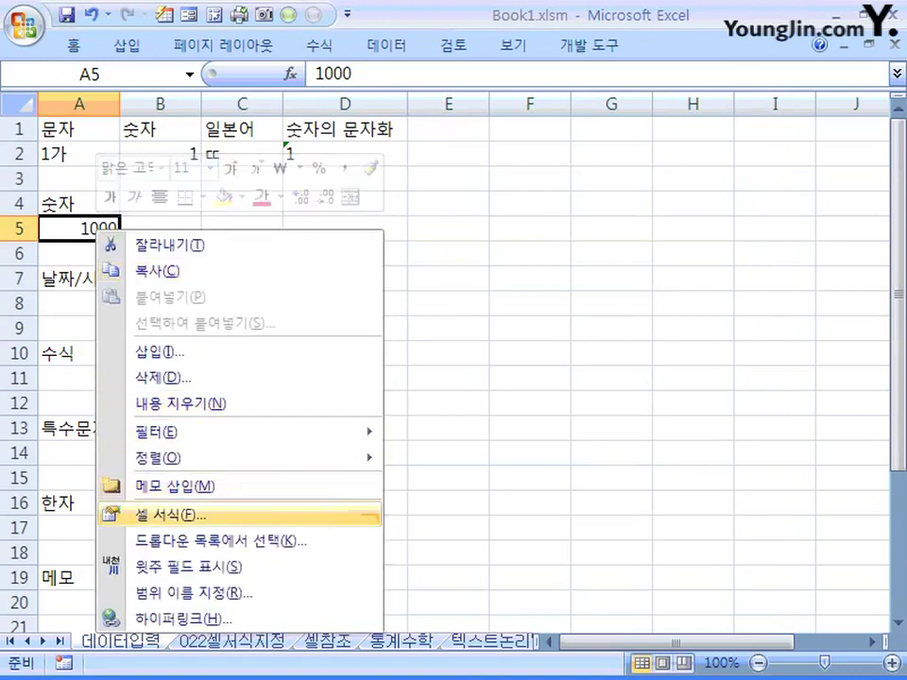
left_click(170, 515)
left_click_drag(300, 198, 388, 95)
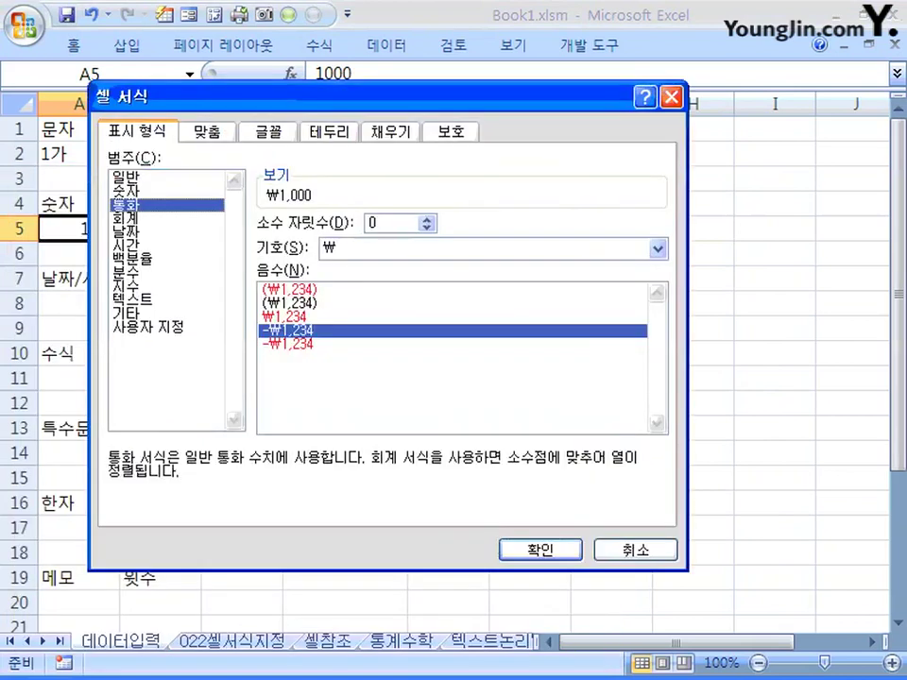
key("Return")
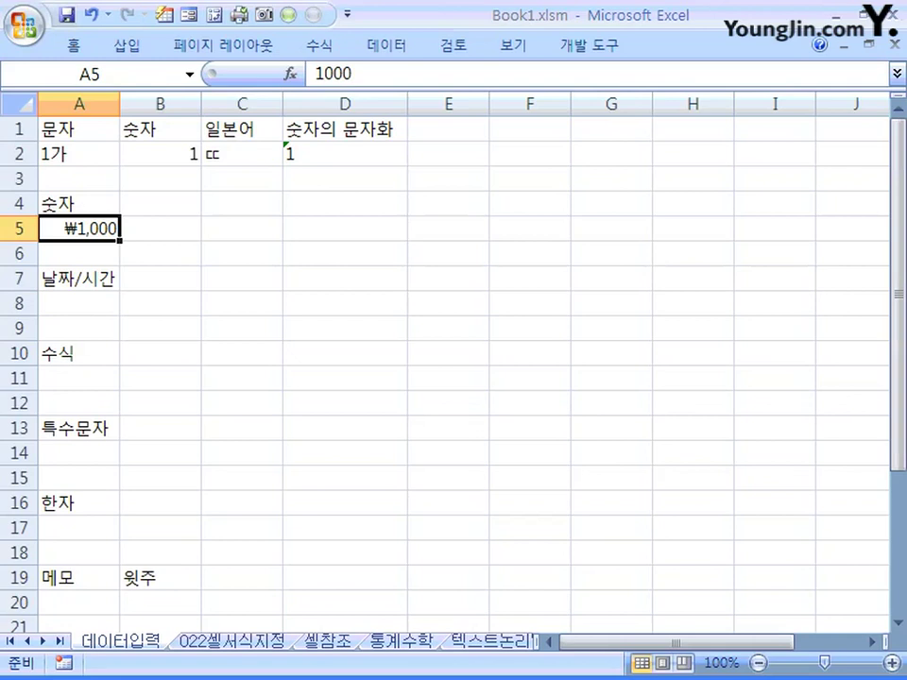
Enter the fraction one half in cell B5 as "0 1/2".
left_click(159, 229)
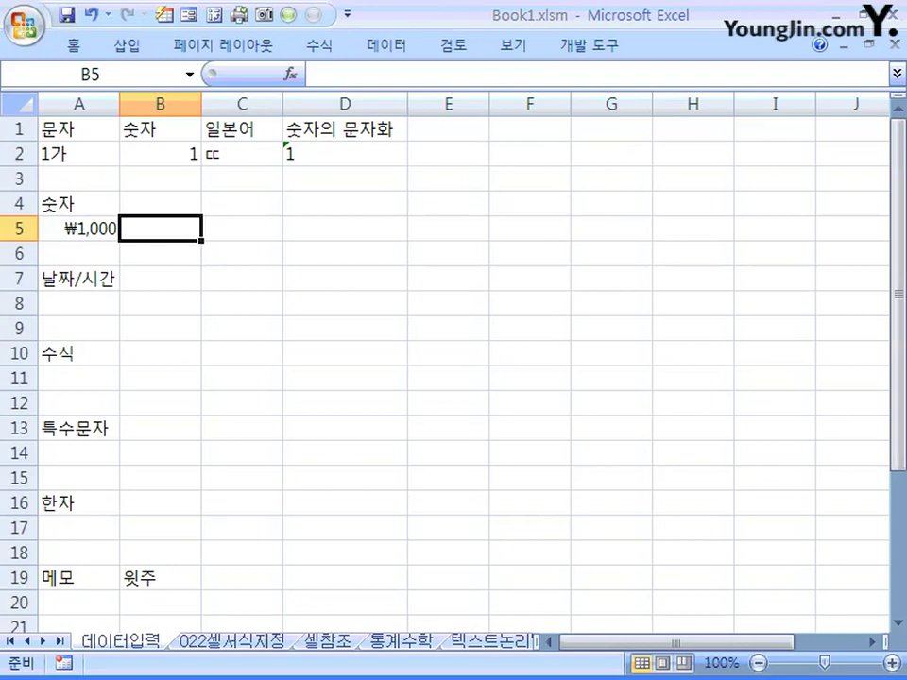
type("0")
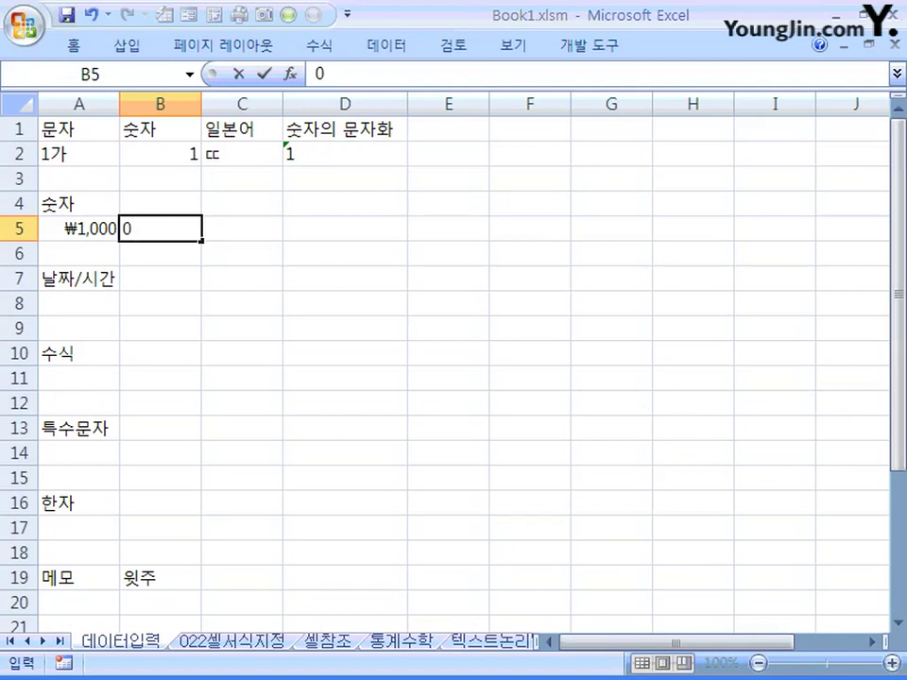
type(" 1/2")
key("Return")
left_click(159, 228)
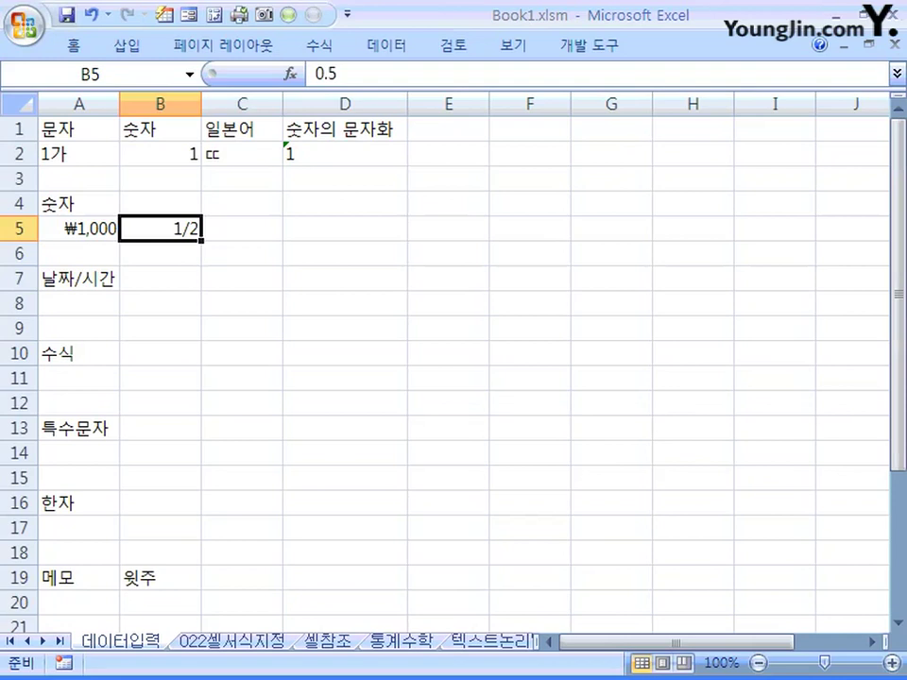
Enter the date 2013-03-13 in cell A8 under the 날짜/시간 heading.
left_click(78, 303)
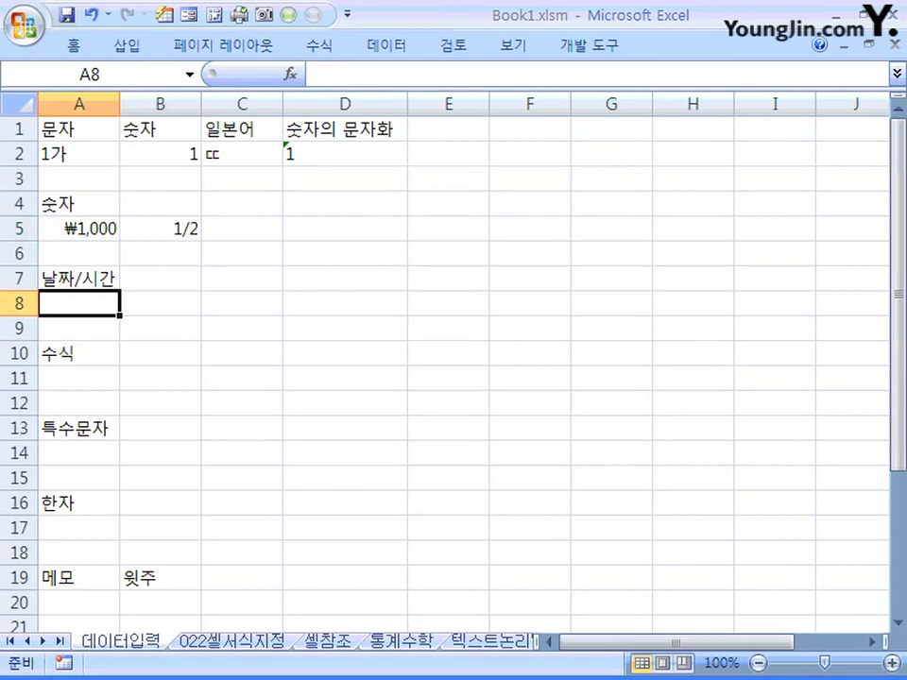
type("1")
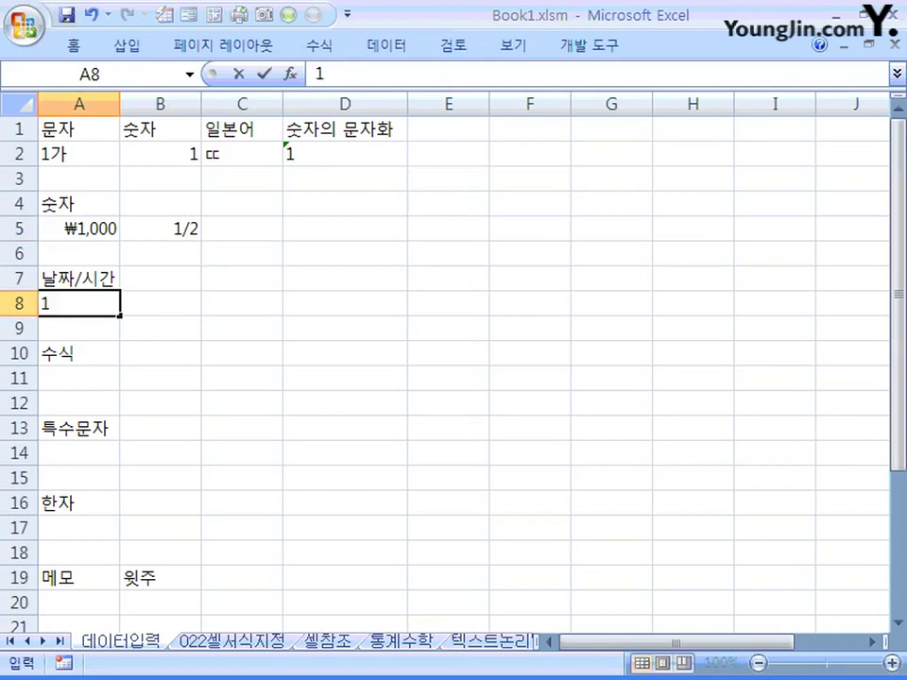
key("BackSpace")
type("2013-")
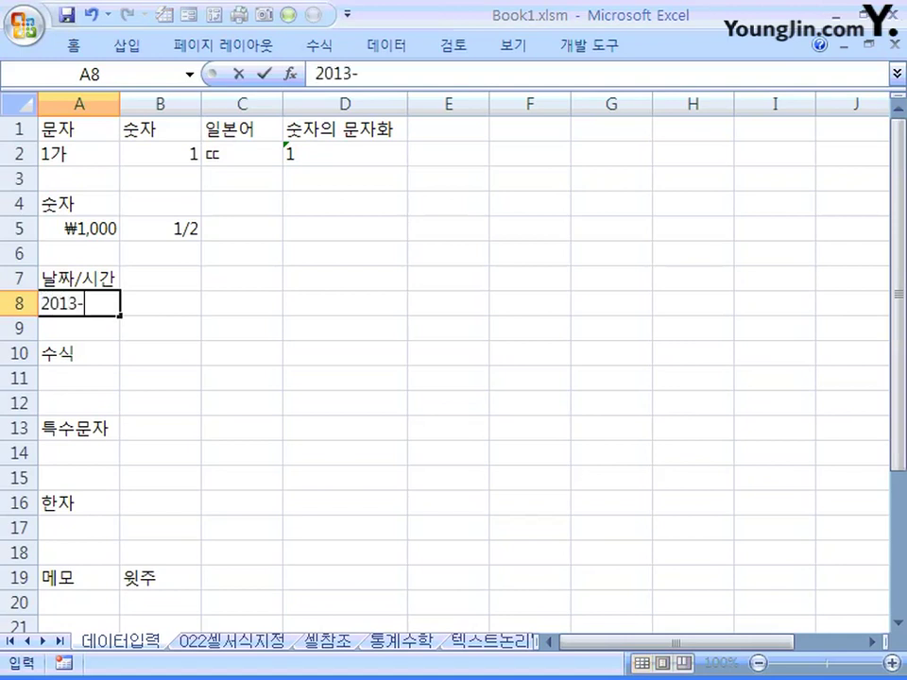
type("03-13")
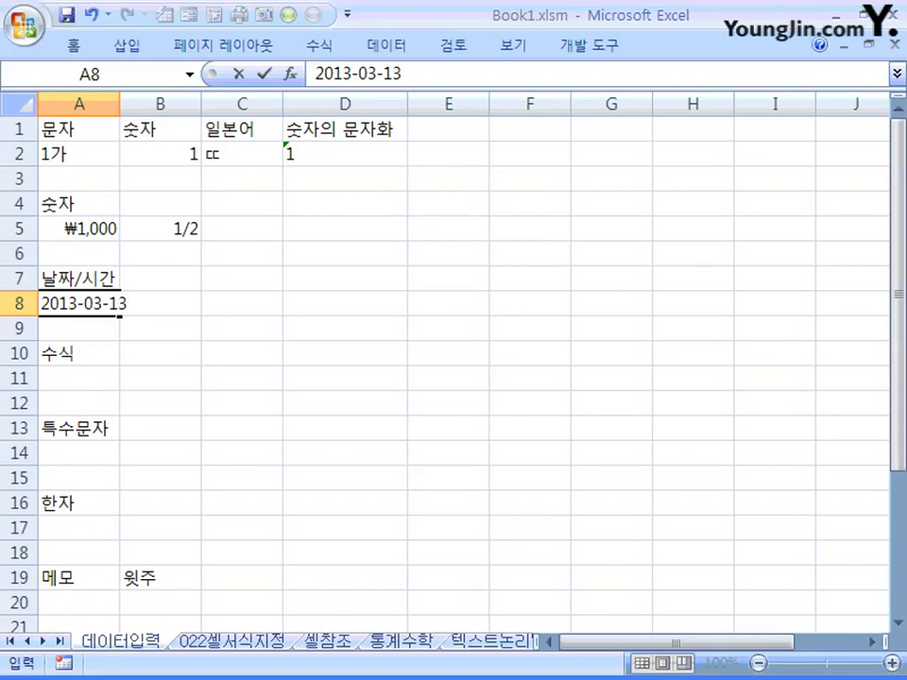
key("Return")
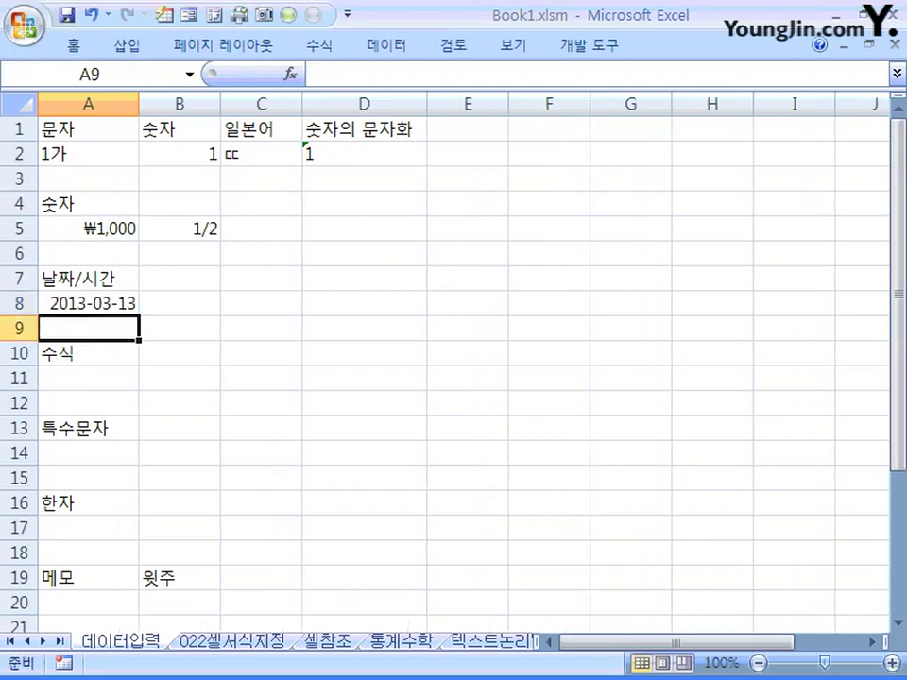
Preview the date in cell A8 in the General (일반) number format without applying it.
key("Up")
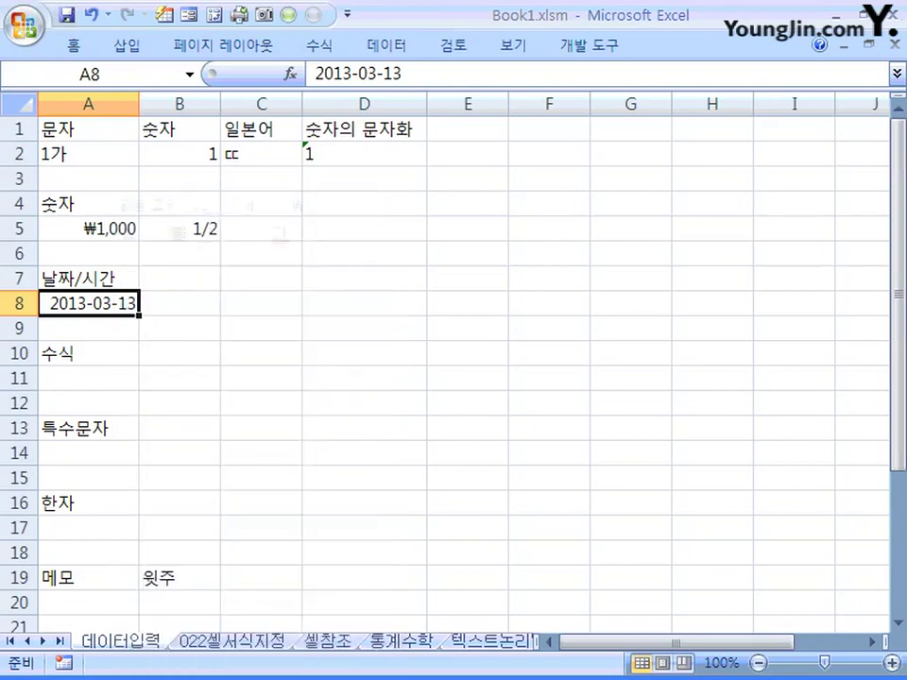
right_click(114, 303)
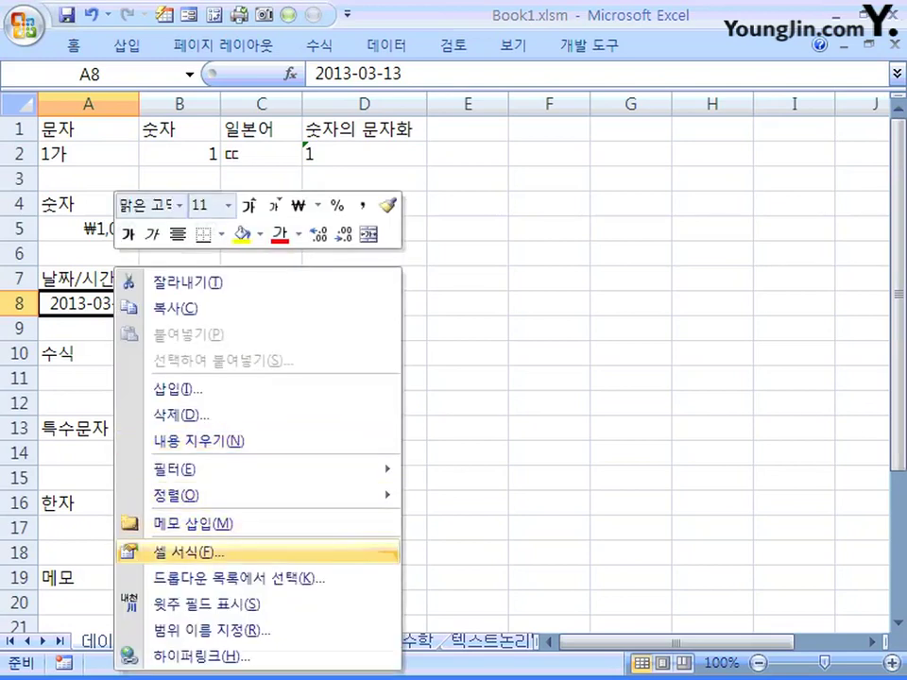
left_click(189, 552)
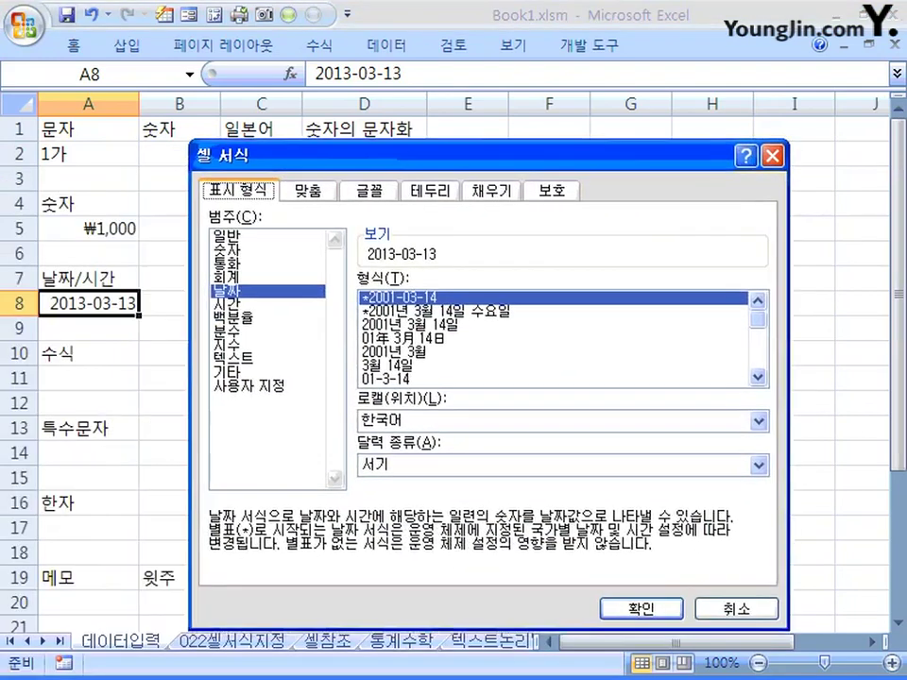
left_click_drag(491, 155, 507, 151)
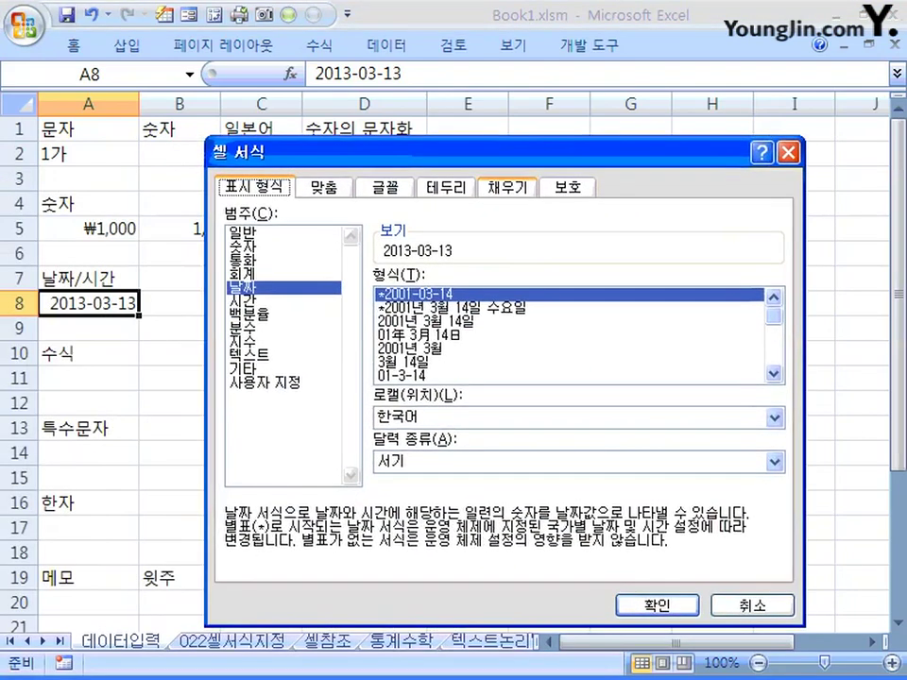
left_click(243, 232)
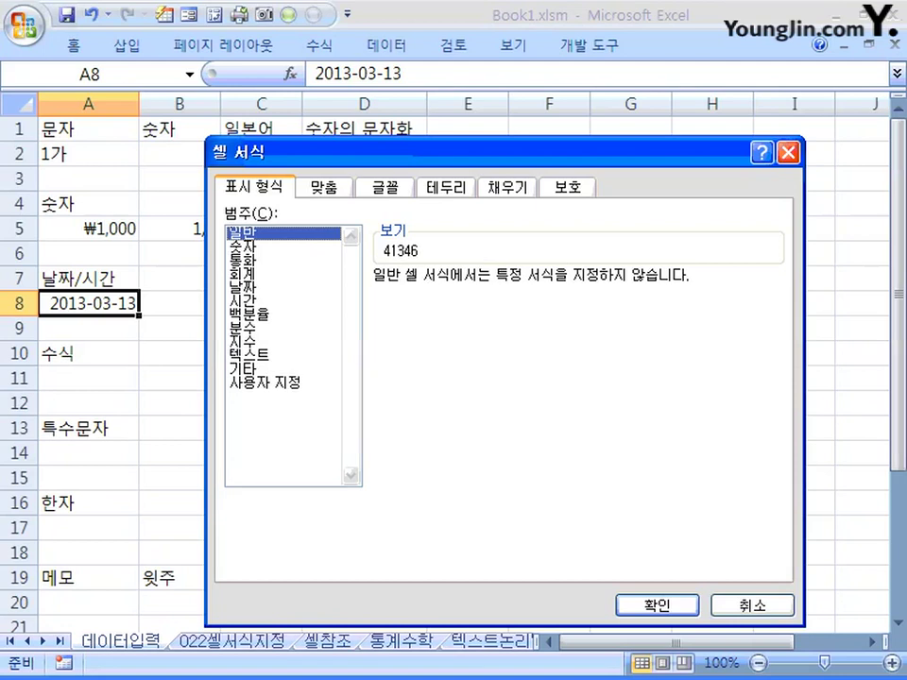
key("Escape")
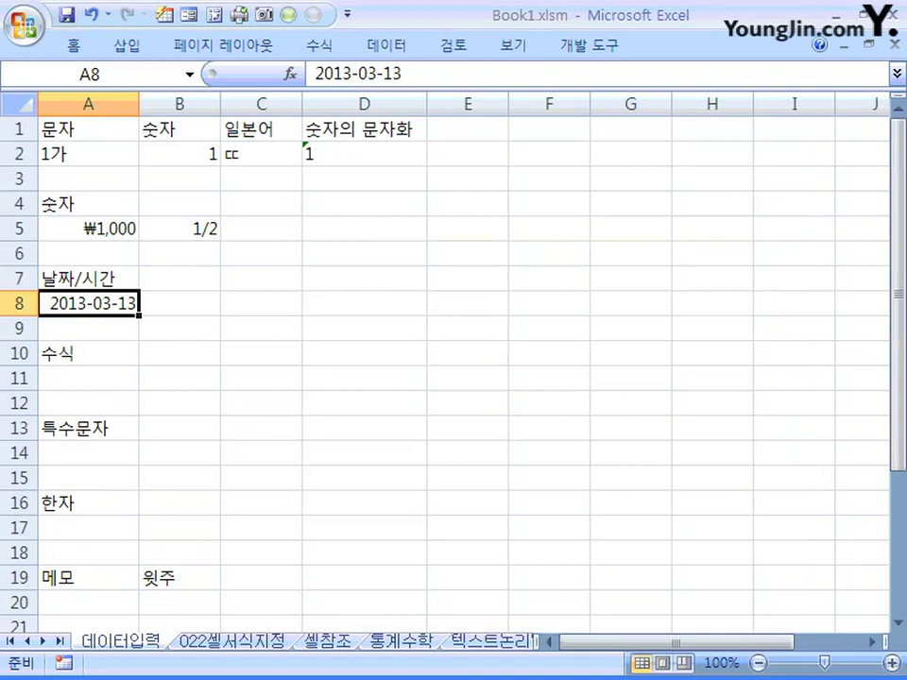
Enter the time 03:03:03 in cell B8 beside the date.
left_click(180, 303)
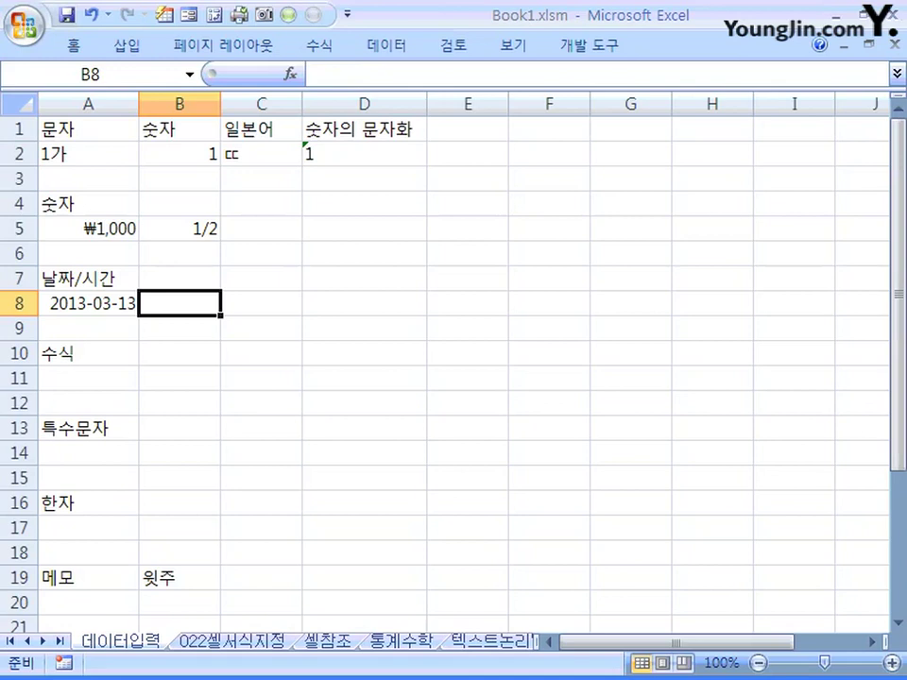
type("0")
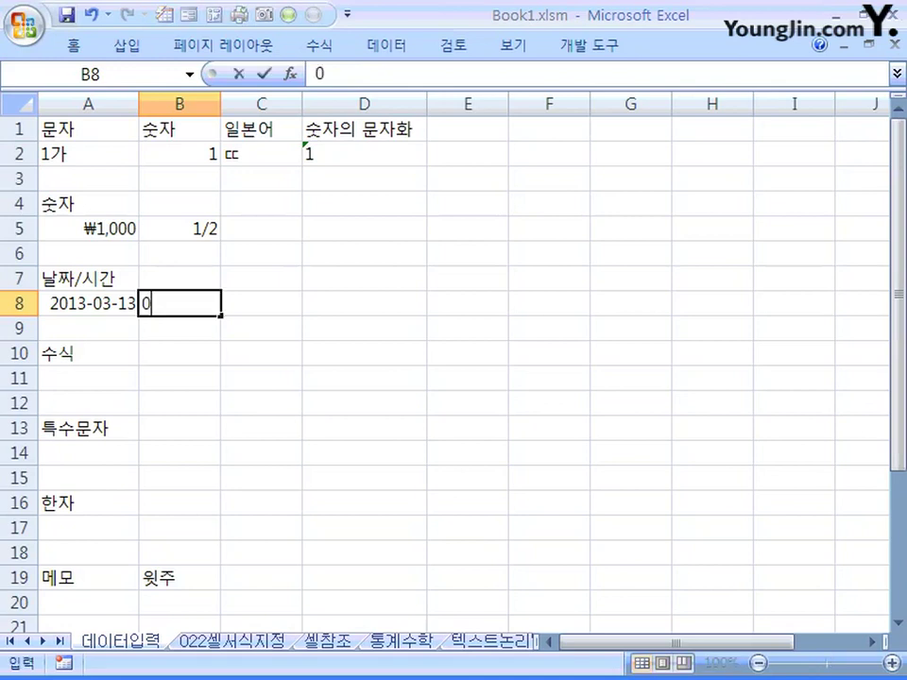
type("3:03:03")
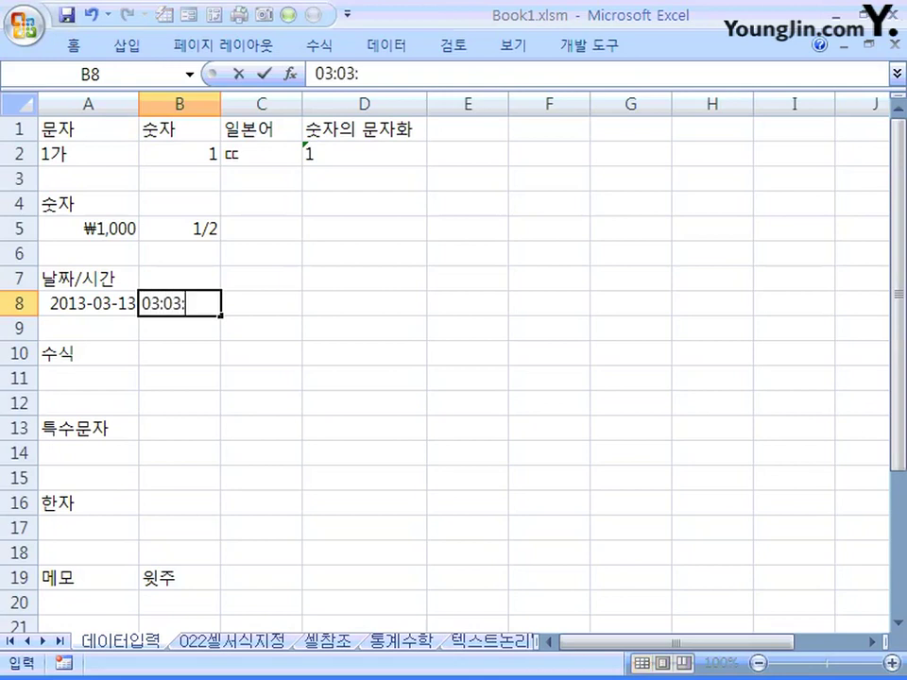
key("Return")
left_click(179, 303)
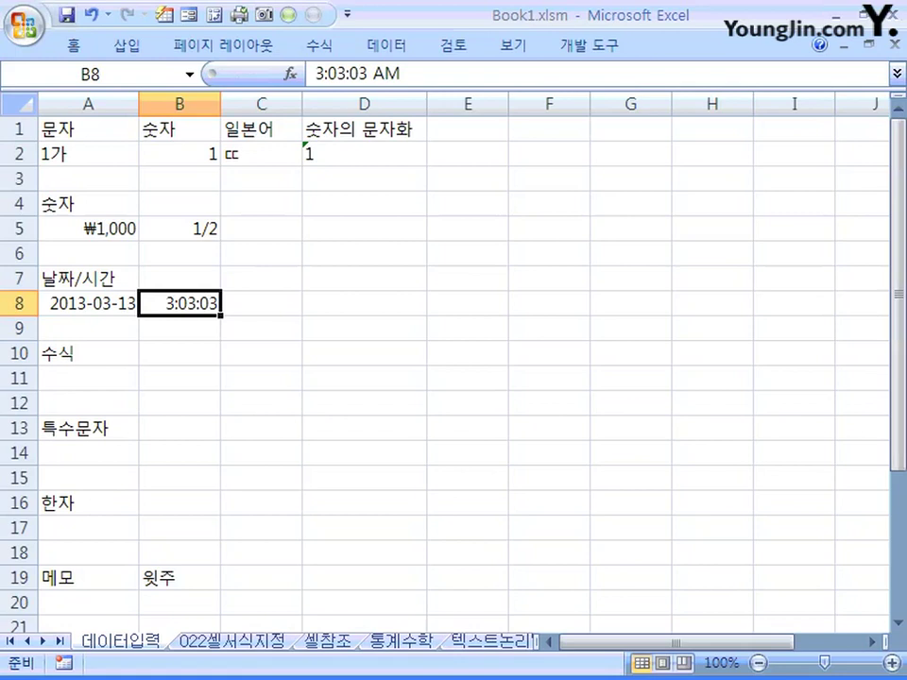
Enter the formula =2+3 in cell A11 under the 수식 heading.
left_click(88, 378)
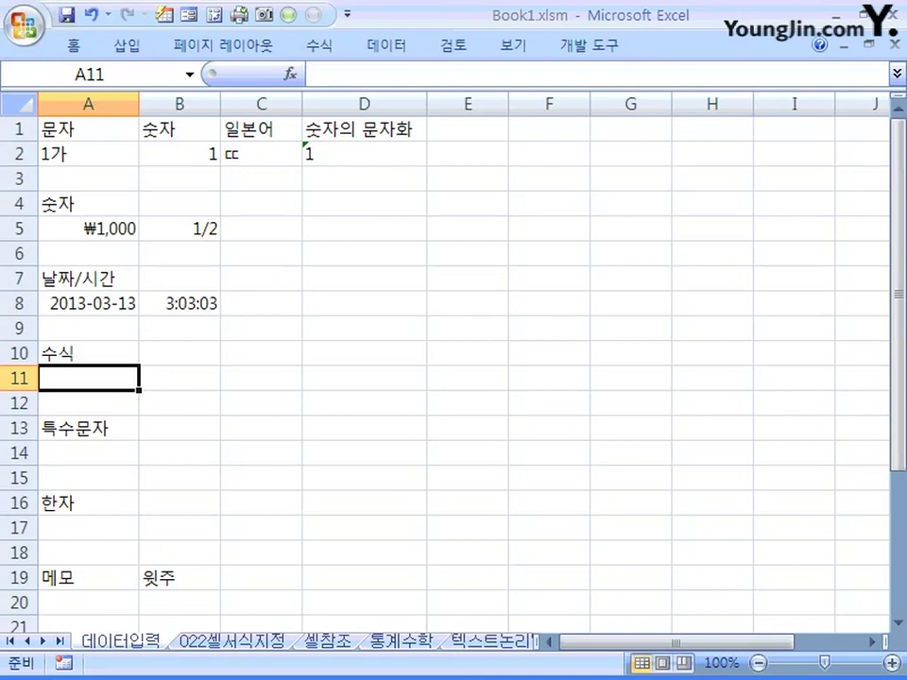
type("=")
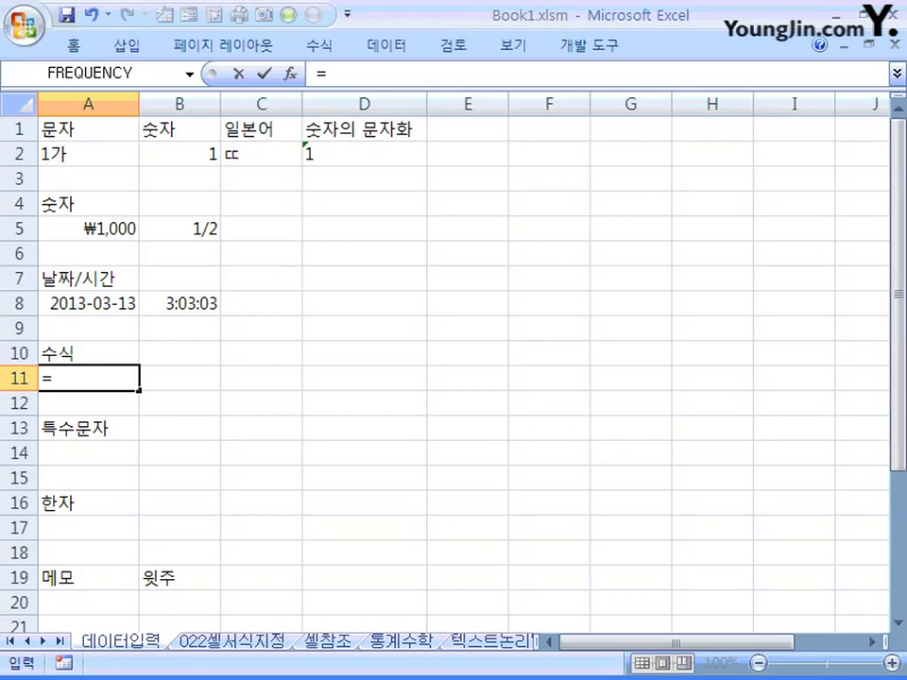
type("2+3")
key("Return")
left_click(88, 378)
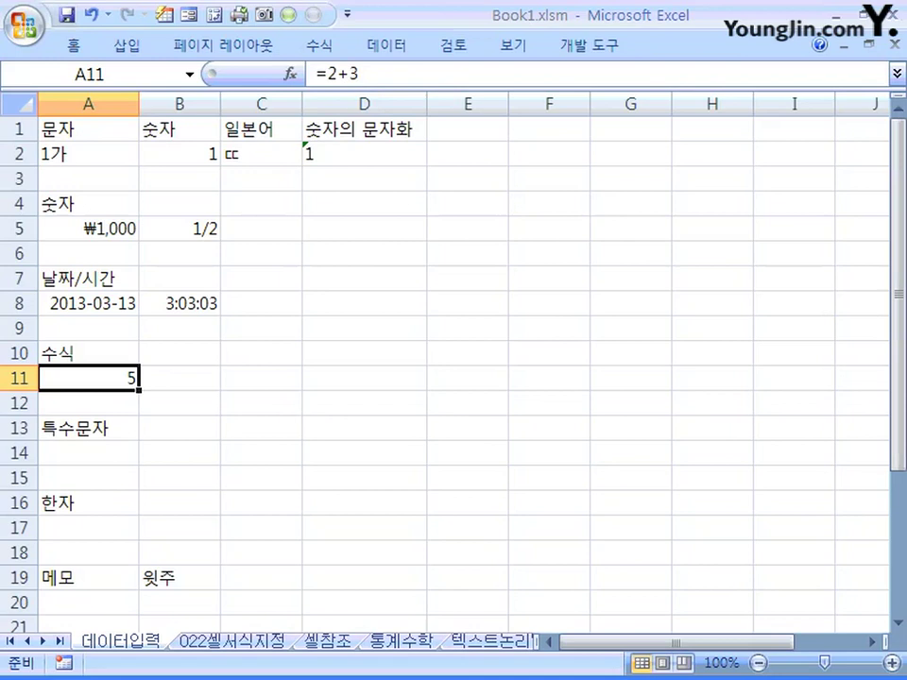
Insert the special character ☆ in cell A14 by converting the consonant ㅁ.
left_click(87, 452)
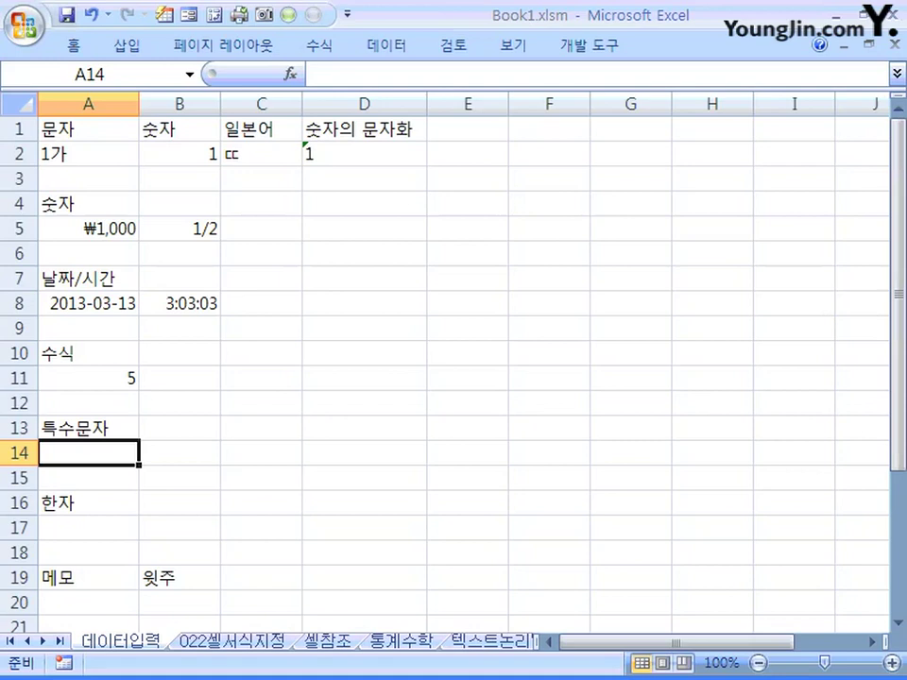
type("ㅁ")
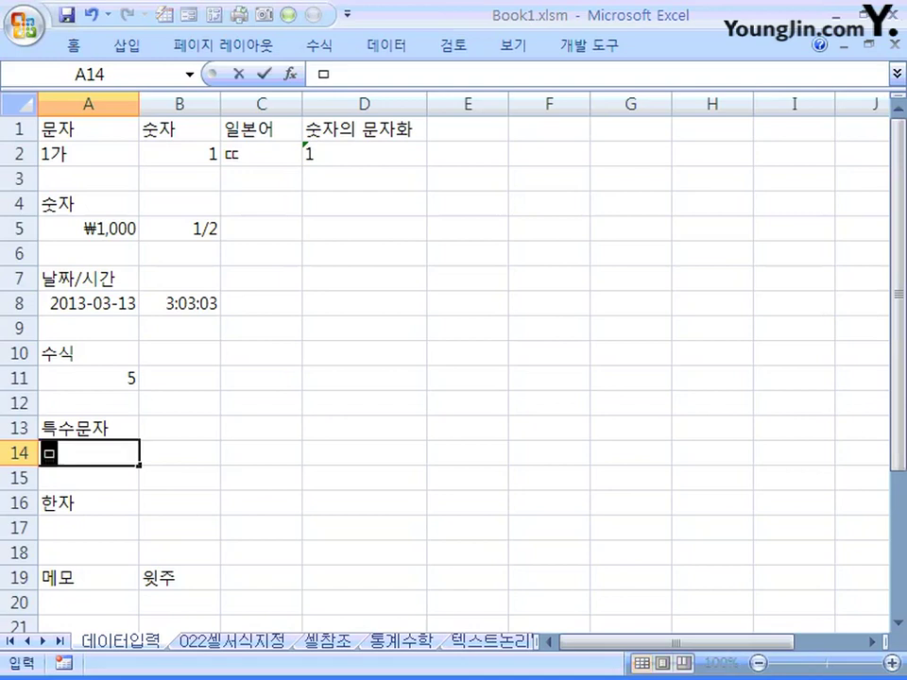
key("Hangul_Hanja")
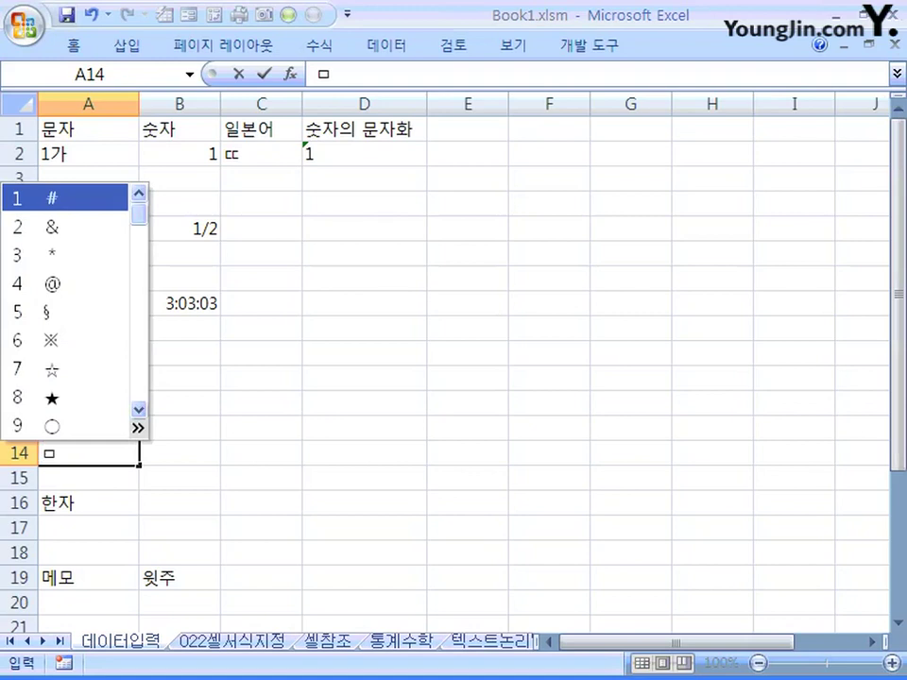
key("7")
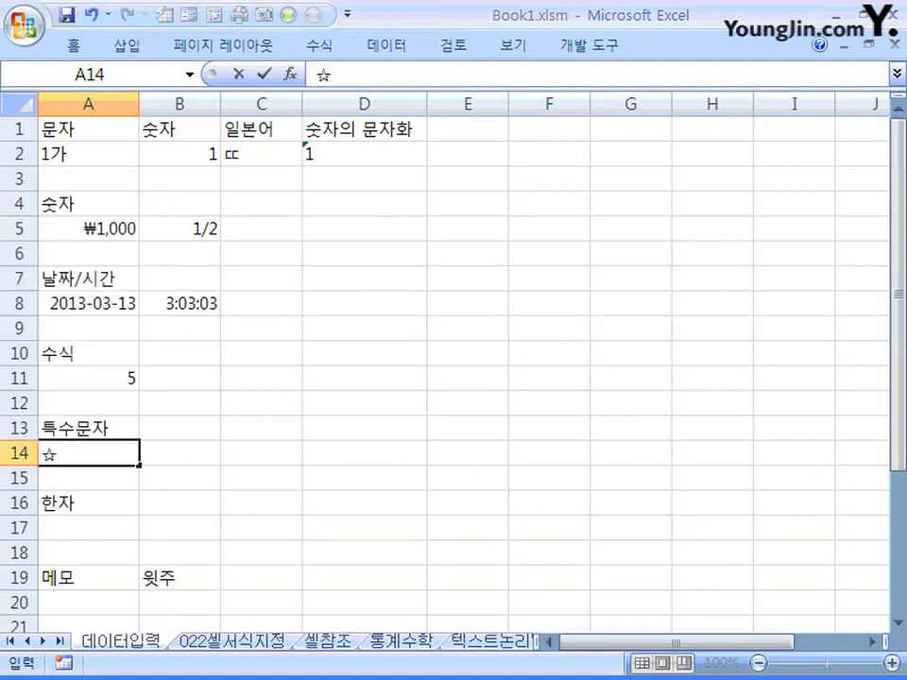
key("Right")
key("Left")
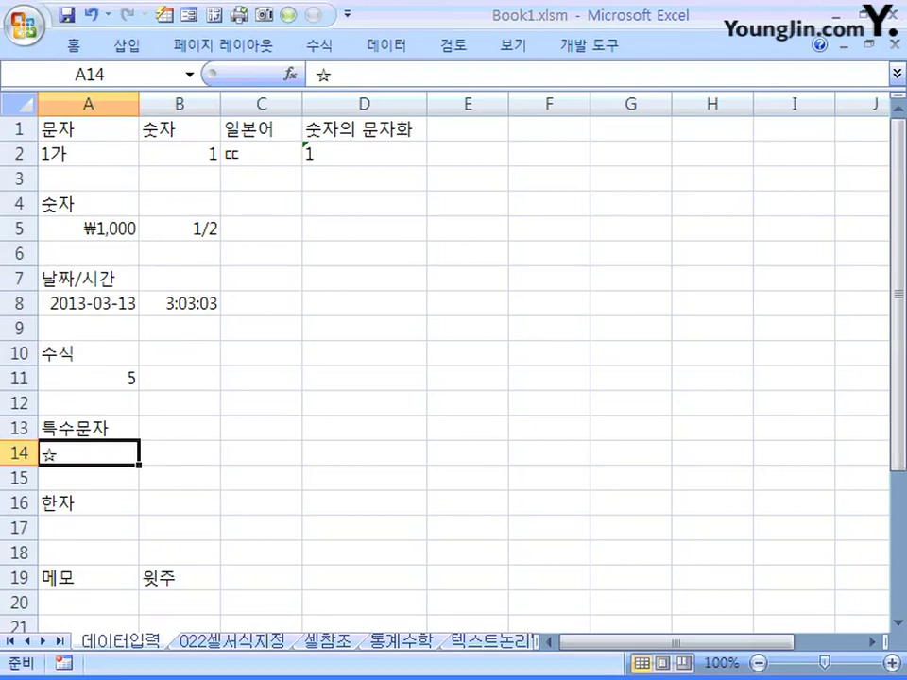
Enter 일 in cell A17 under the 한자 heading and convert it to the Hanja 一 (한 일).
left_click(87, 528)
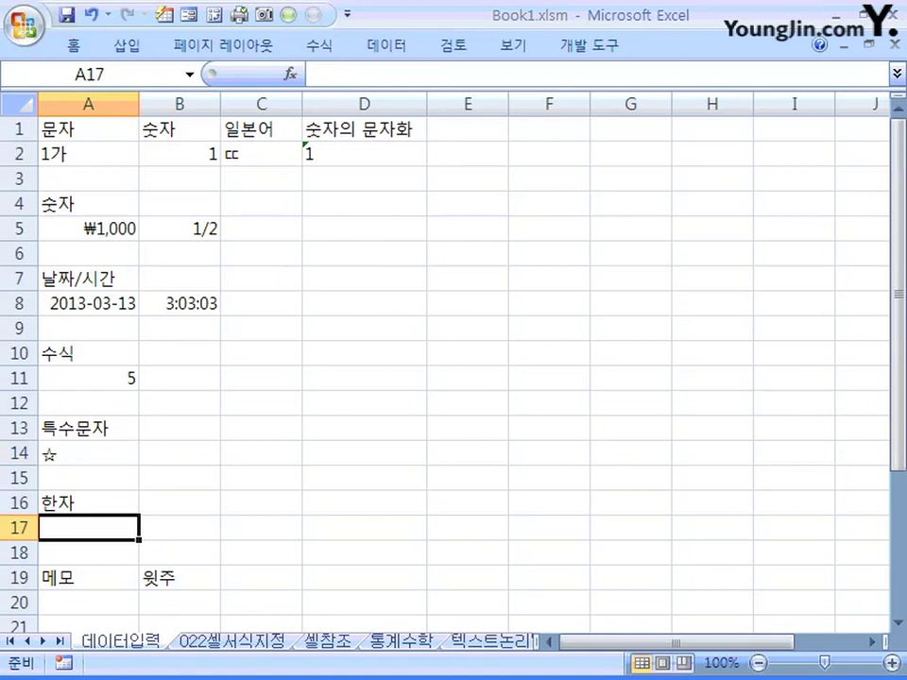
type("ㅇ")
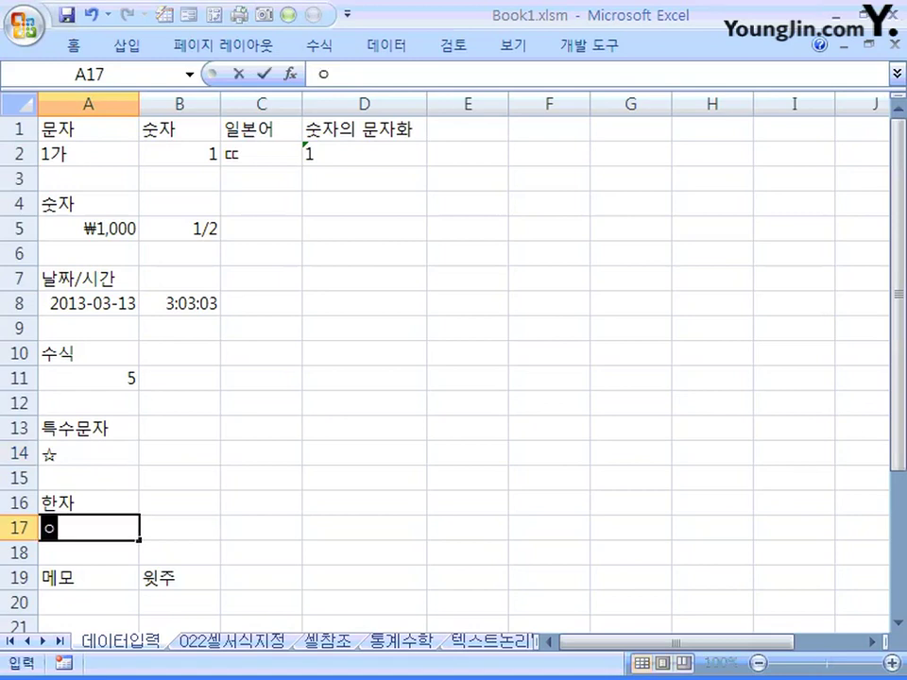
type("ㅣㄹ")
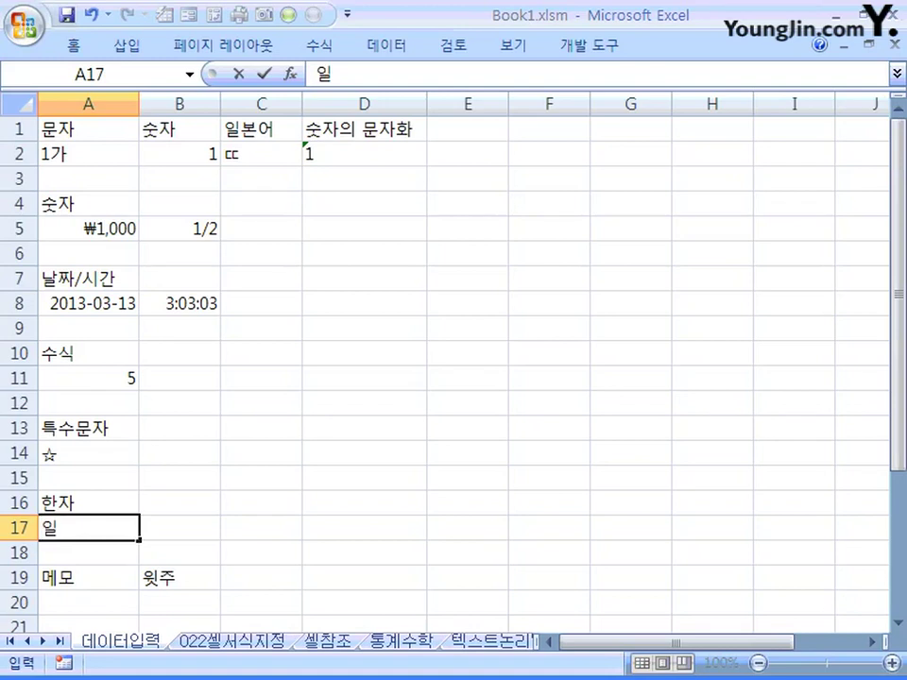
key("Hangul_Hanja")
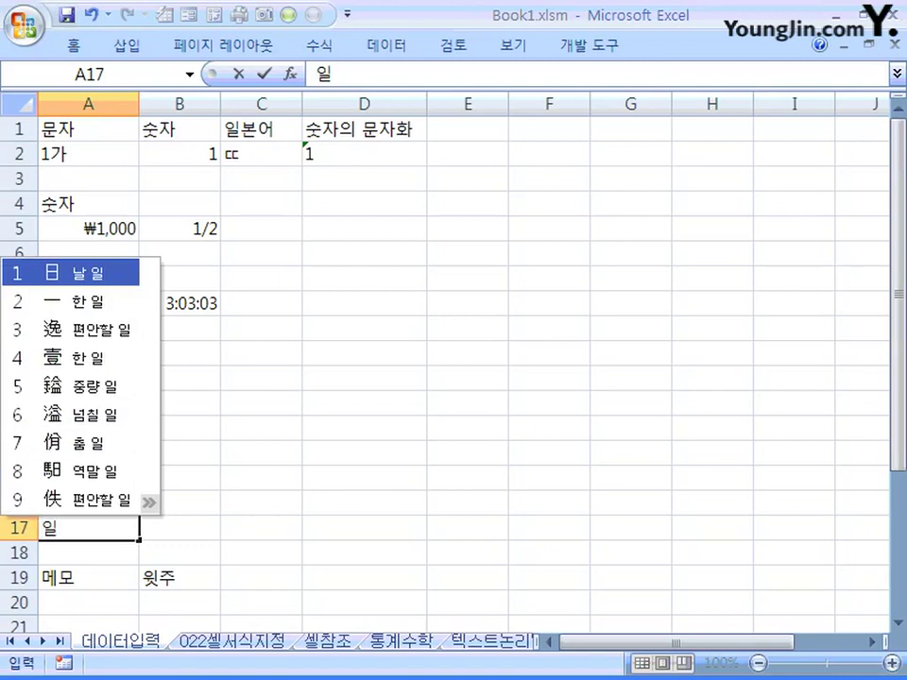
key("Down")
key("Return")
key("Right")
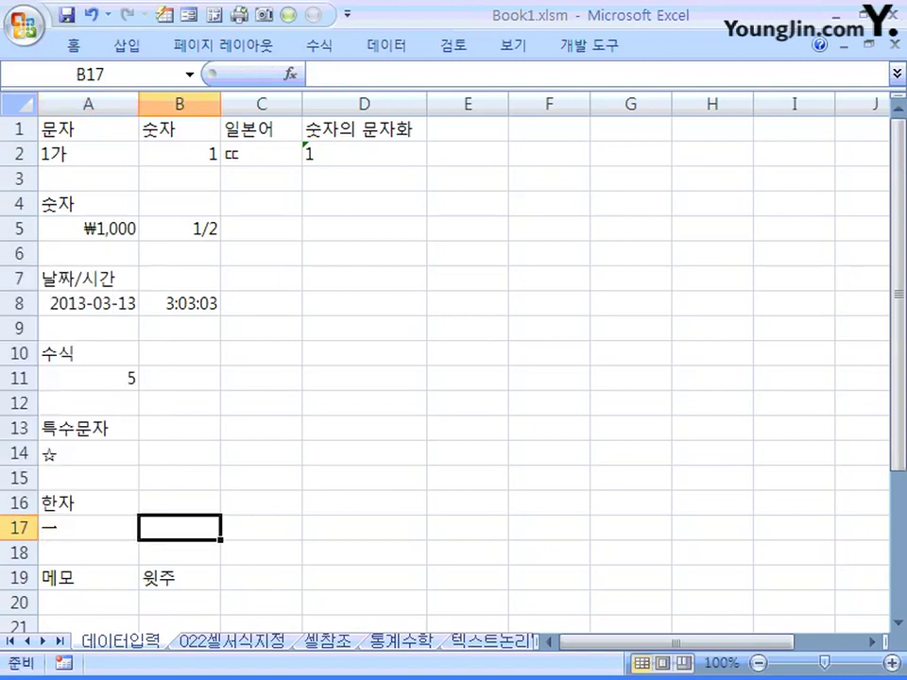
key("Left")
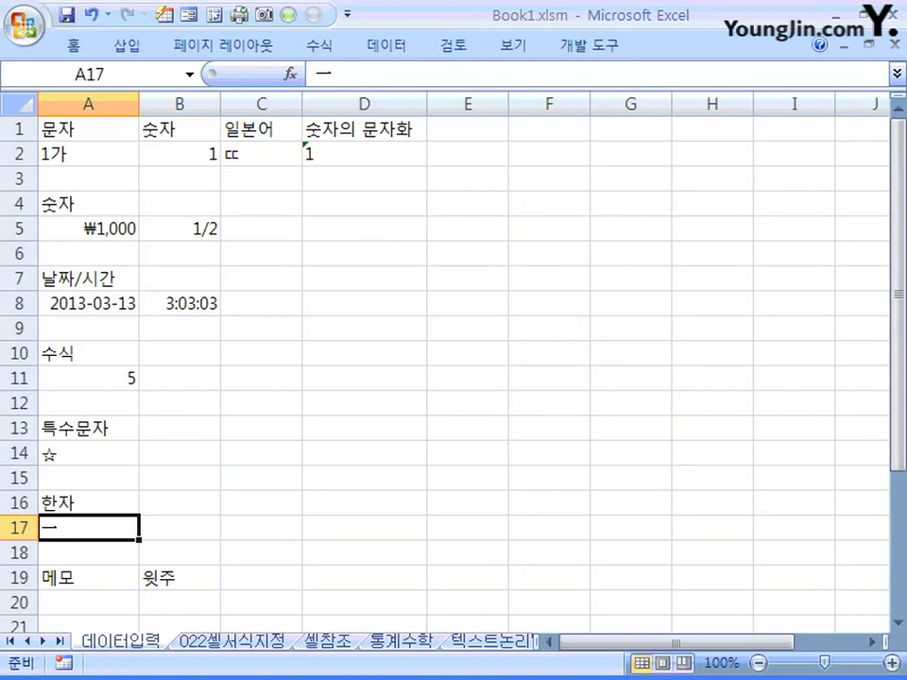
Enter a person's full name in cell A20 under the 메모 heading.
scroll(453, 368, "down", 3)
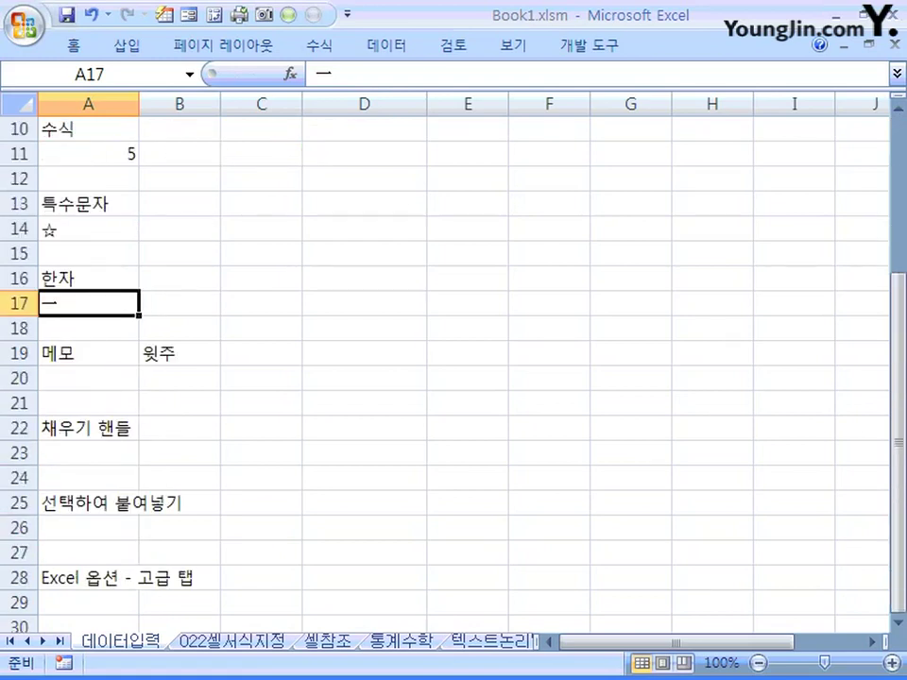
left_click(88, 378)
type("ㅈ")
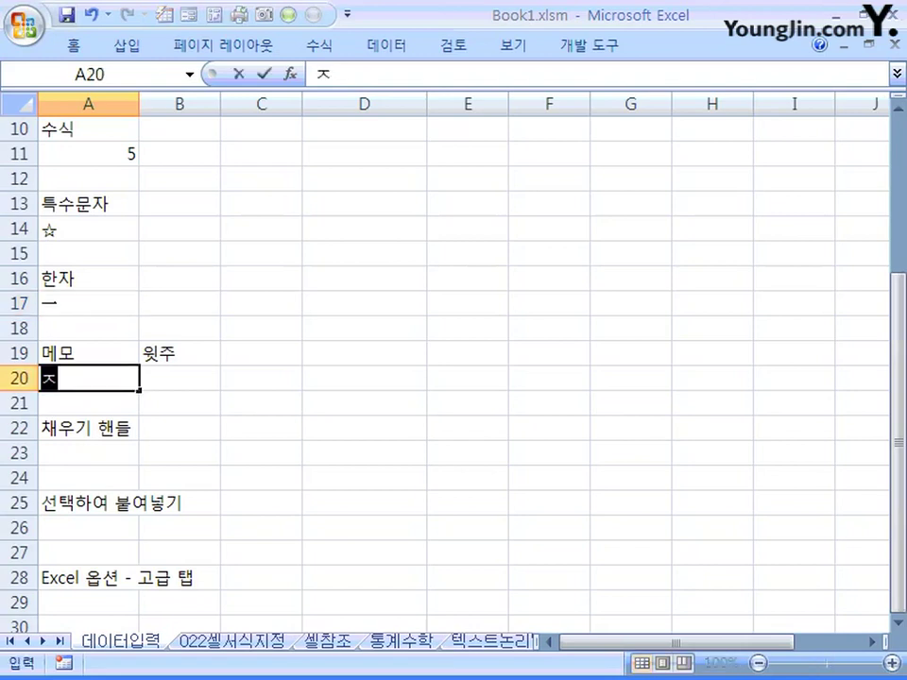
type("정형돈")
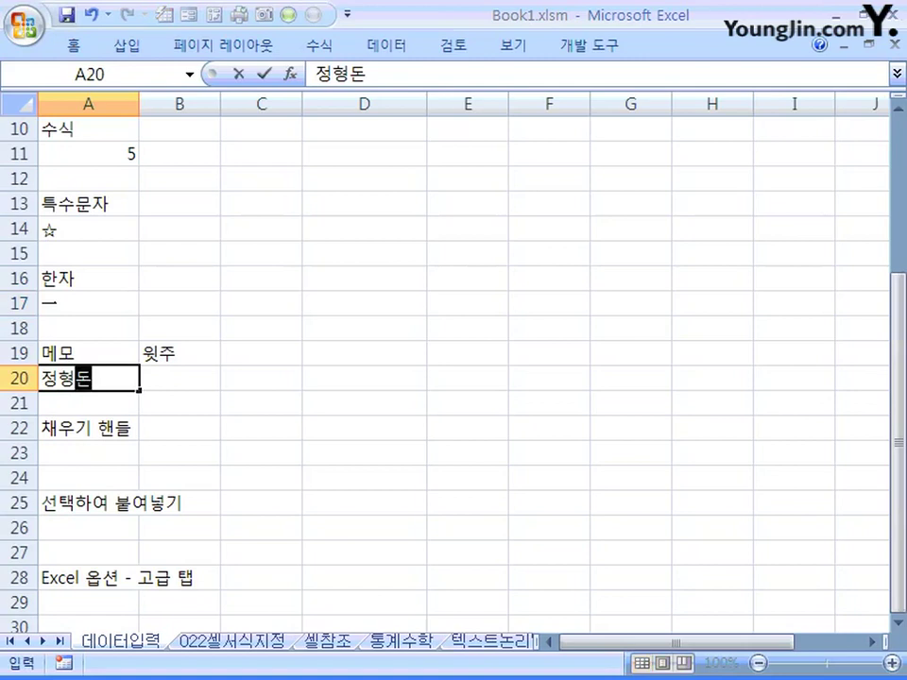
key("ctrl+Return")
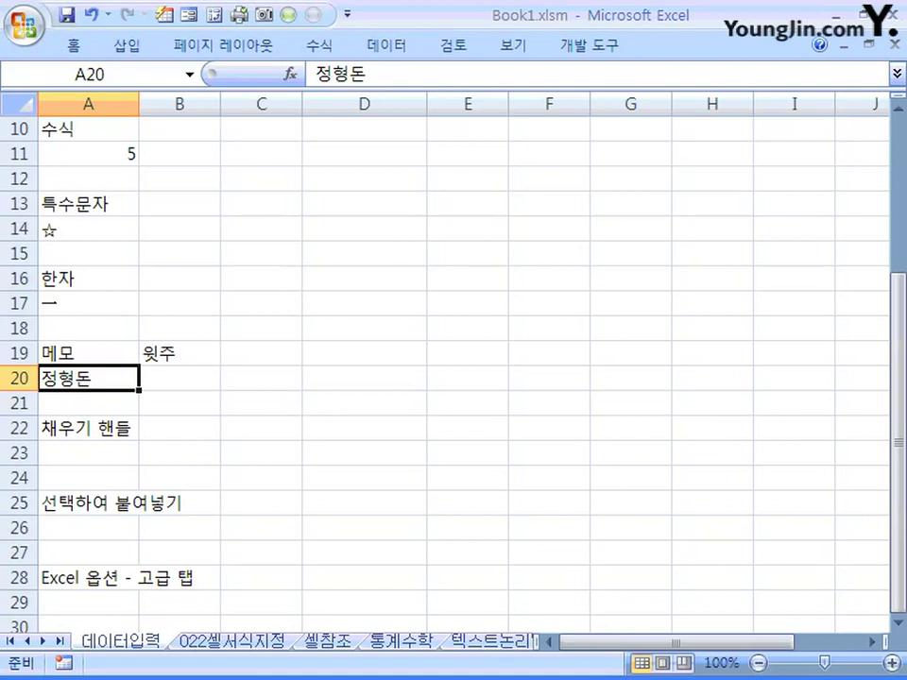
Insert a comment reading 작은돼지 on cell A20, replacing the default author text, and shrink its box to fit the text.
right_click(106, 378)
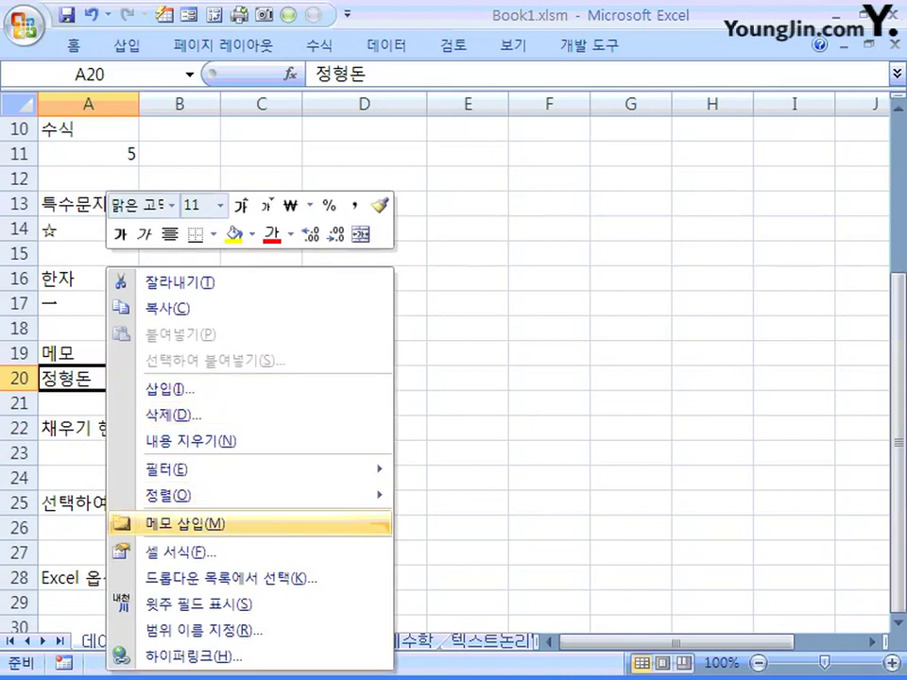
left_click(189, 523)
key("shift+Up")
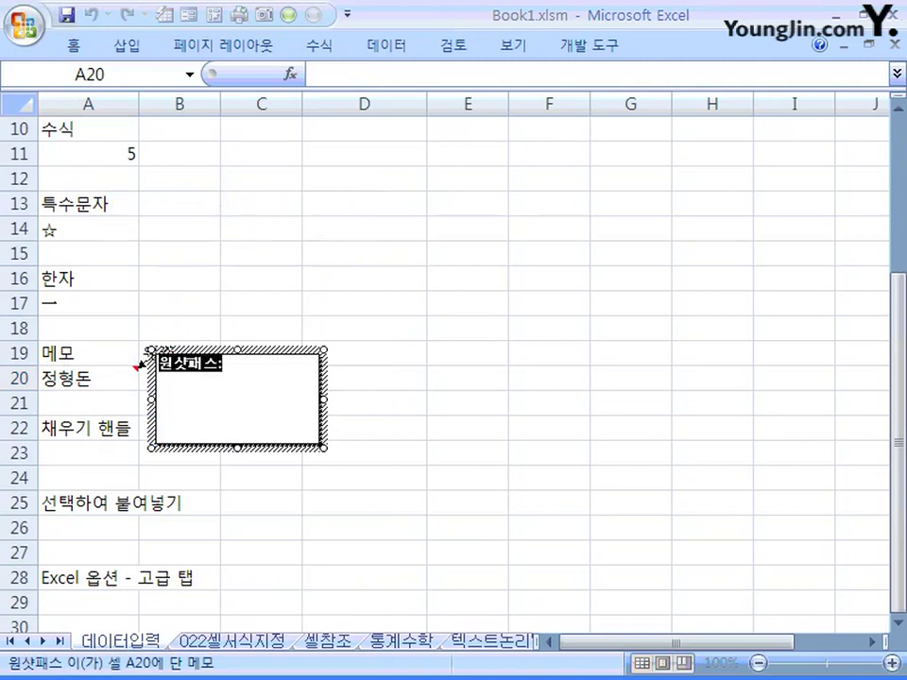
type("작업")
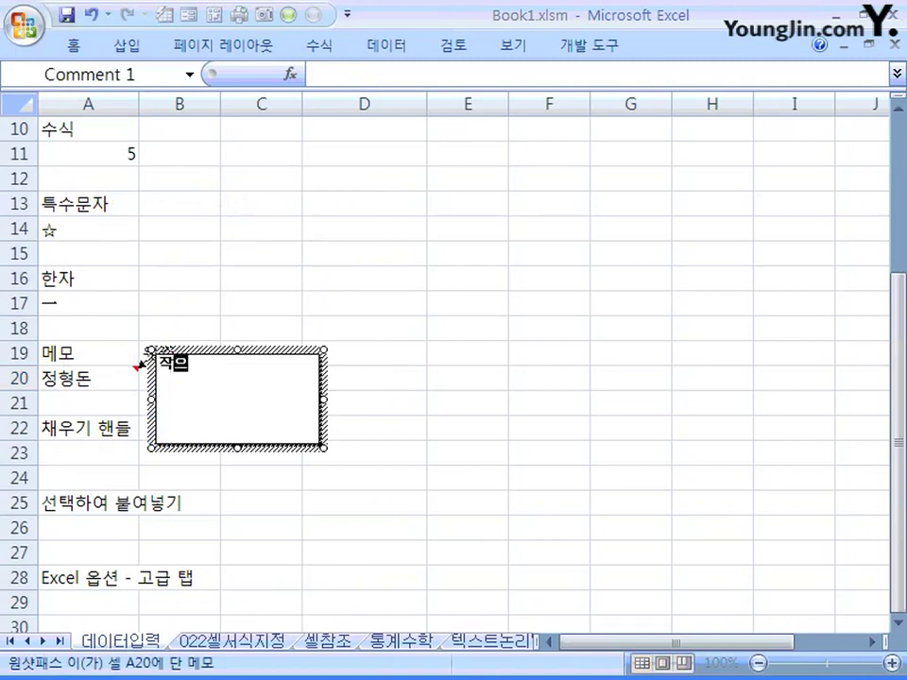
type("은돼지")
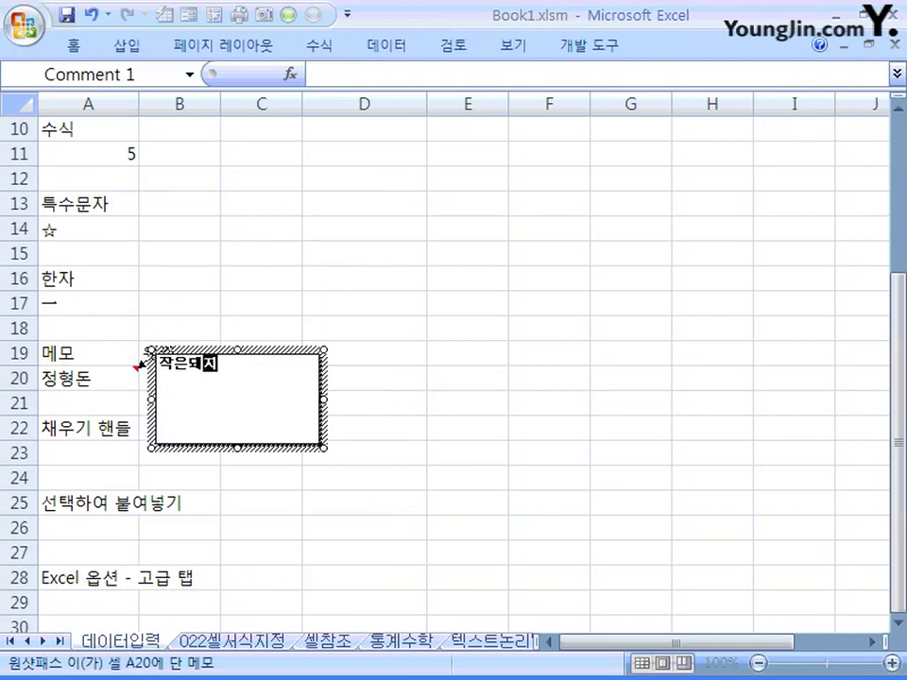
left_click_drag(323, 448, 239, 385)
left_click(87, 378)
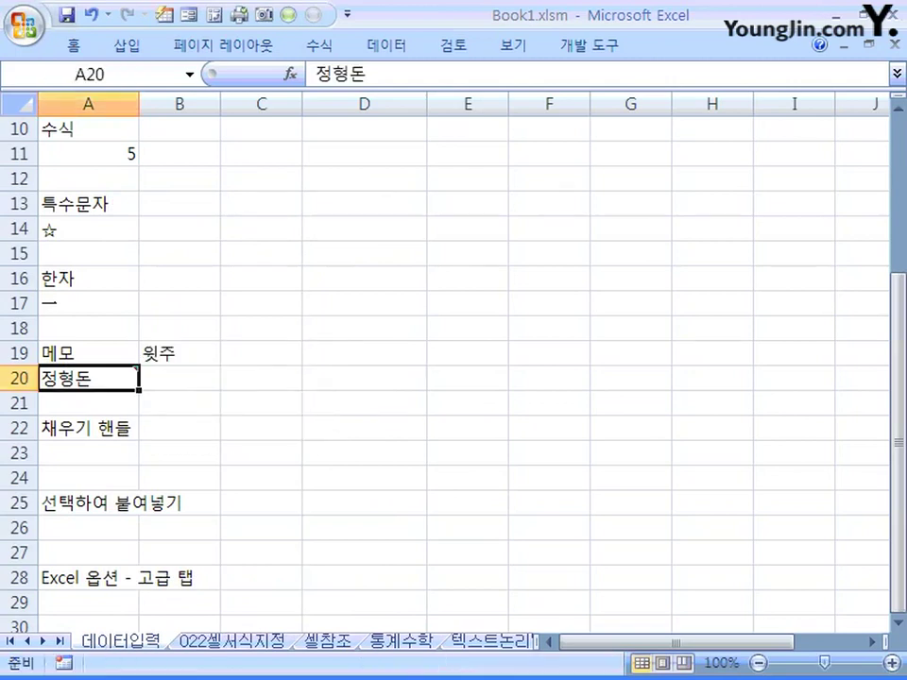
mouse_move(88, 378)
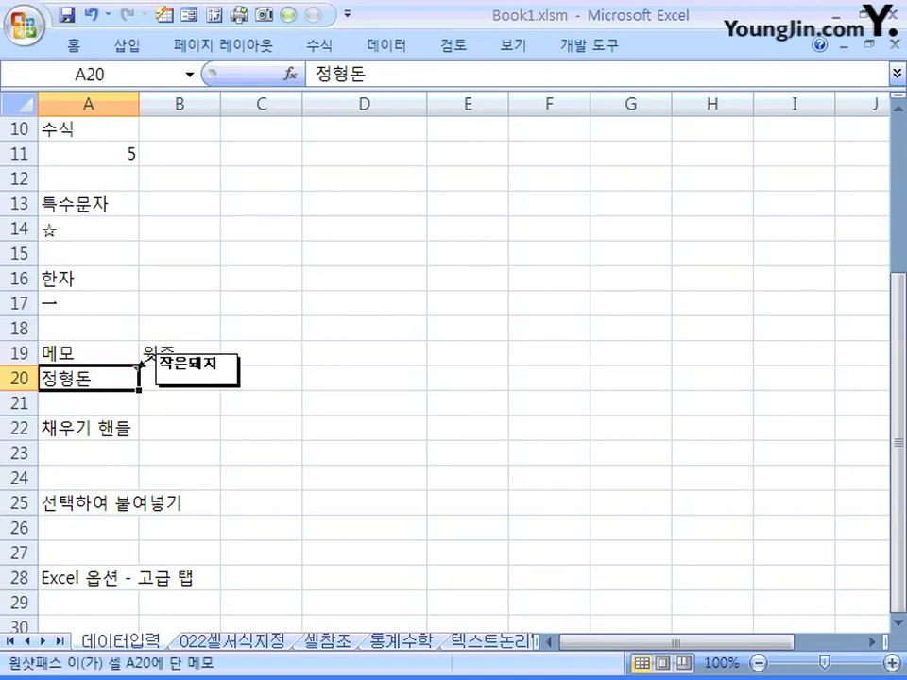
Keep the comment on cell A20 permanently displayed, and hide it again.
right_click(133, 379)
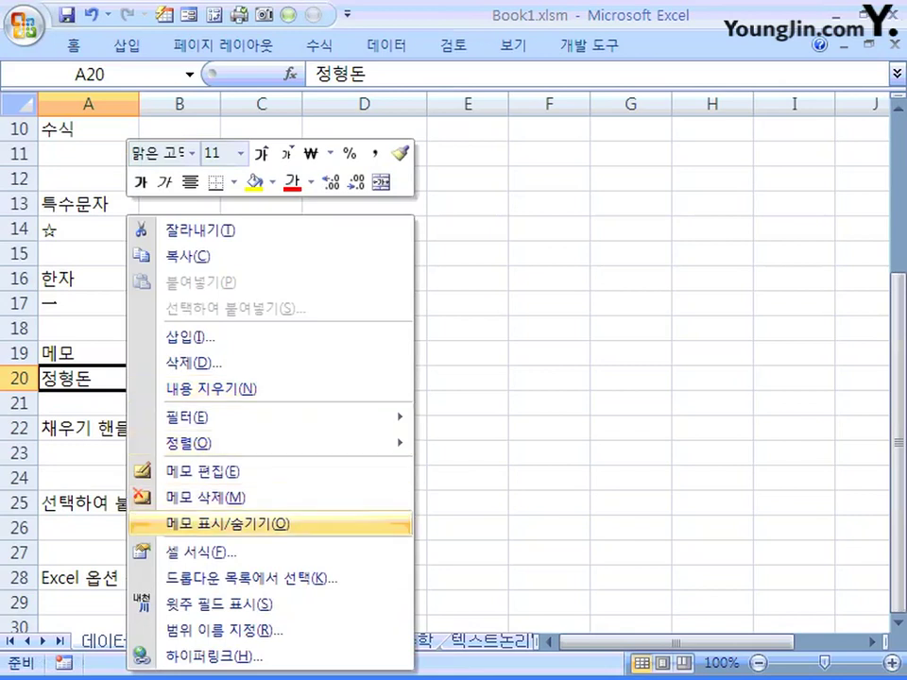
left_click(226, 523)
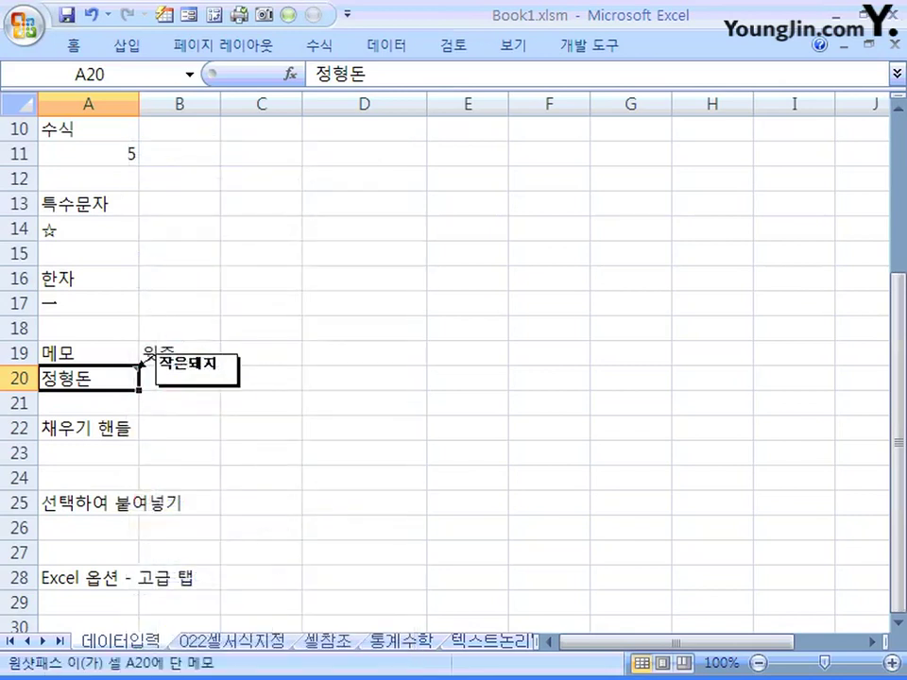
right_click(132, 379)
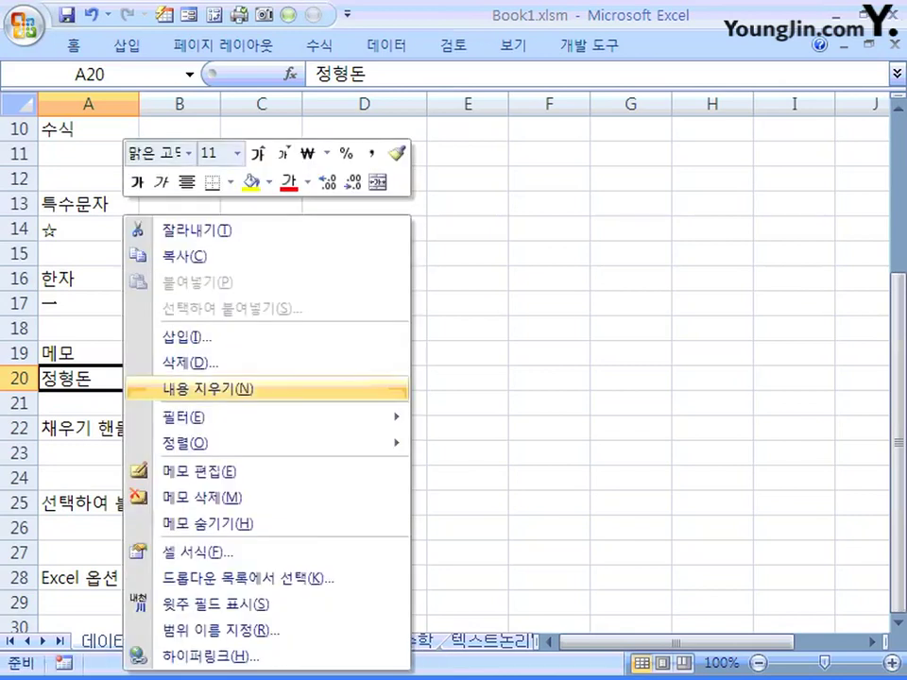
left_click(227, 523)
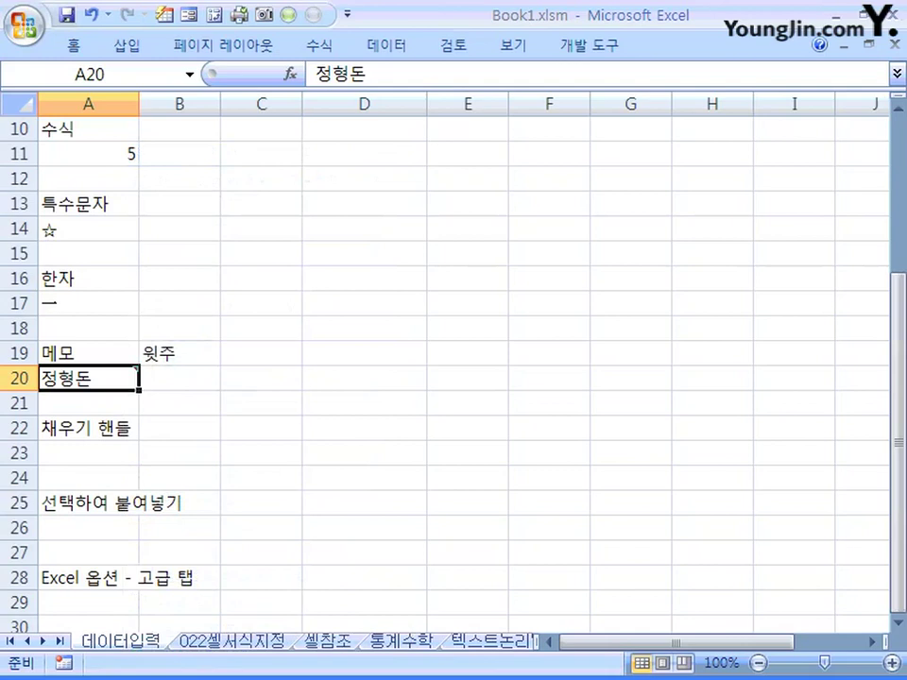
Enter a person's full name in cell B20 under the 윗주 heading.
left_click(180, 378)
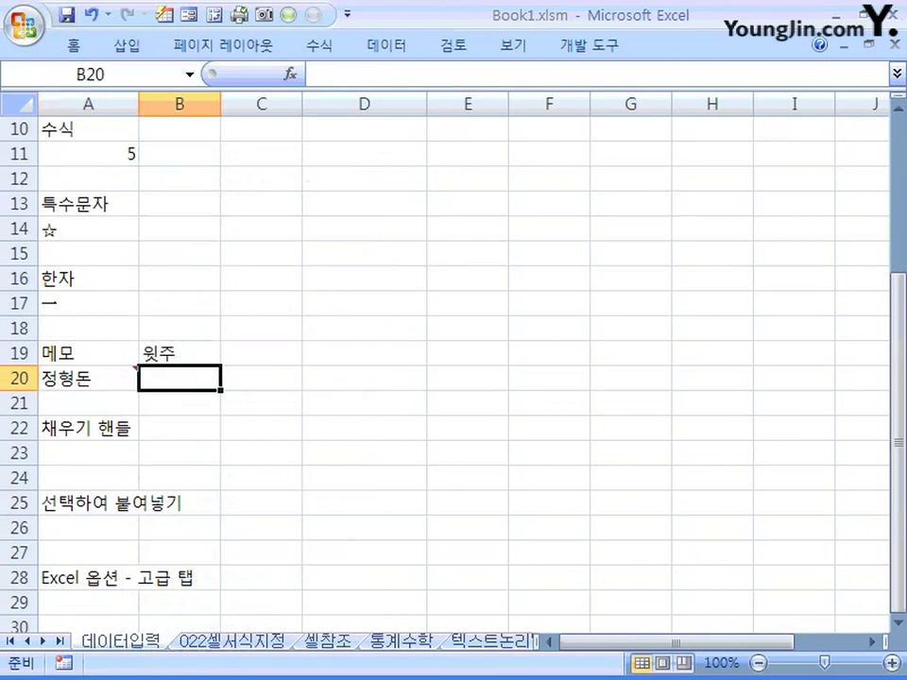
type("ㅈ")
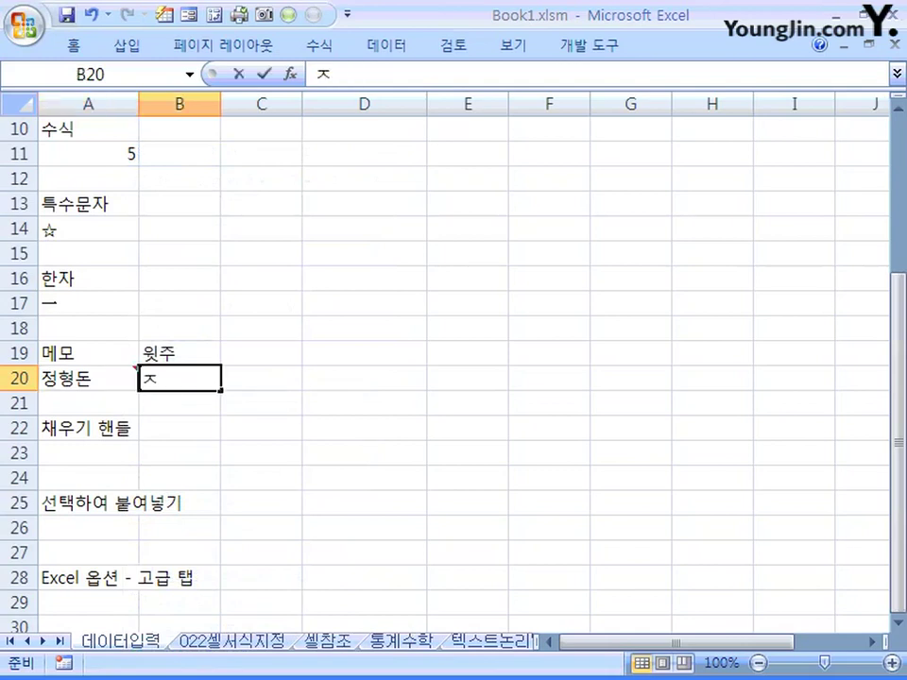
type("ㅓㅇ")
key("BackSpace")
key("BackSpace")
key("BackSpace")
type("wj")
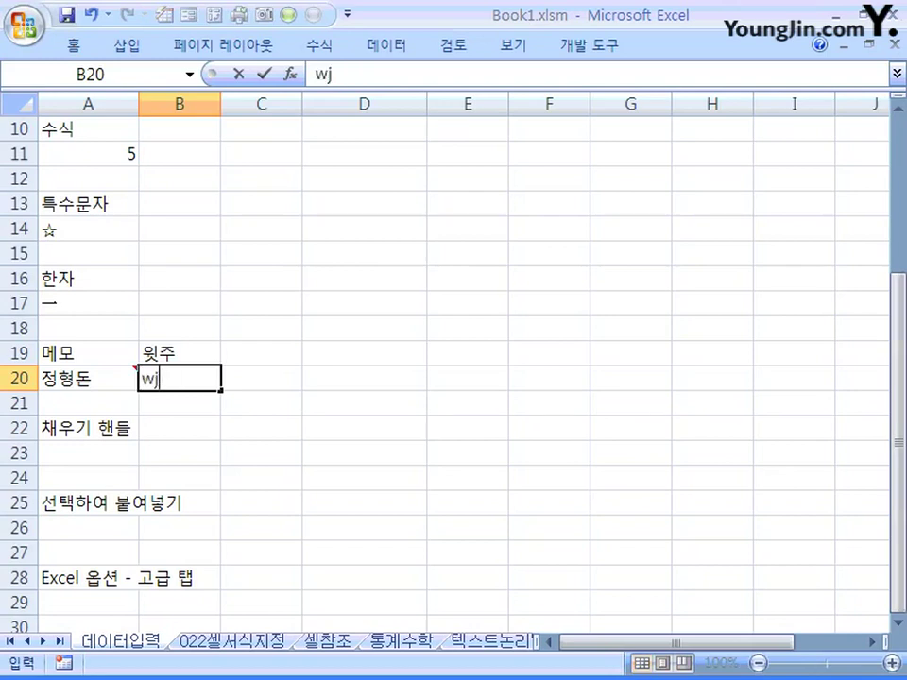
key("BackSpace")
key("BackSpace")
type("정준하")
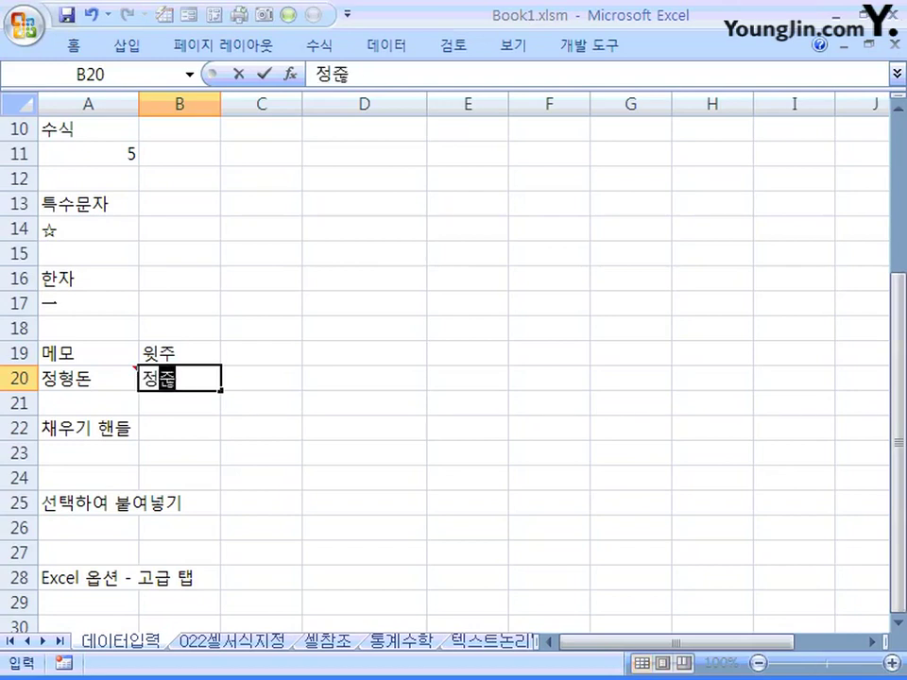
key("Return")
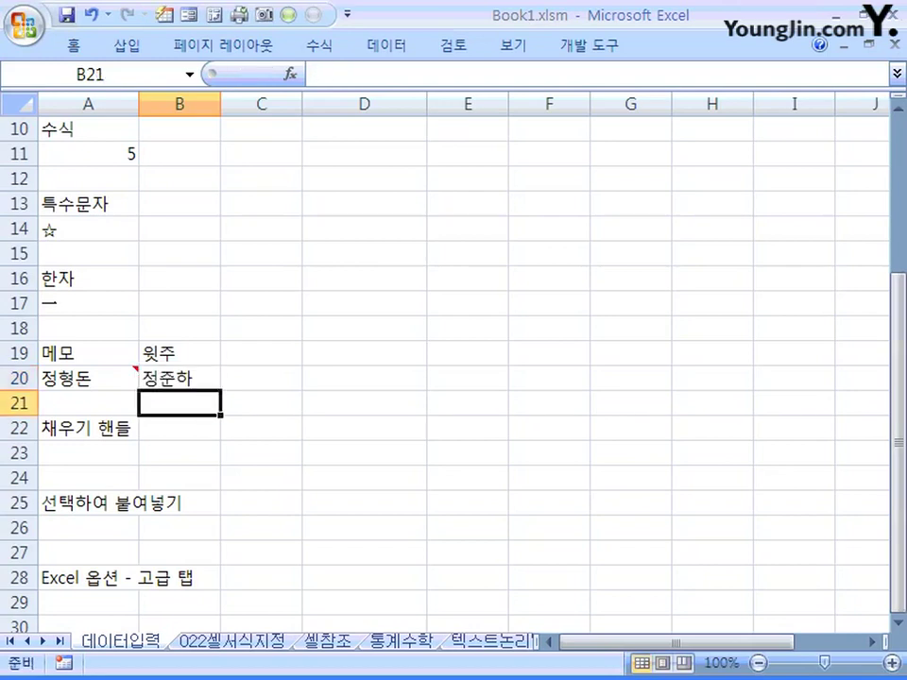
Add the phonetic guide text (윗주) 큰돼지 to the name in cell B20.
key("Up")
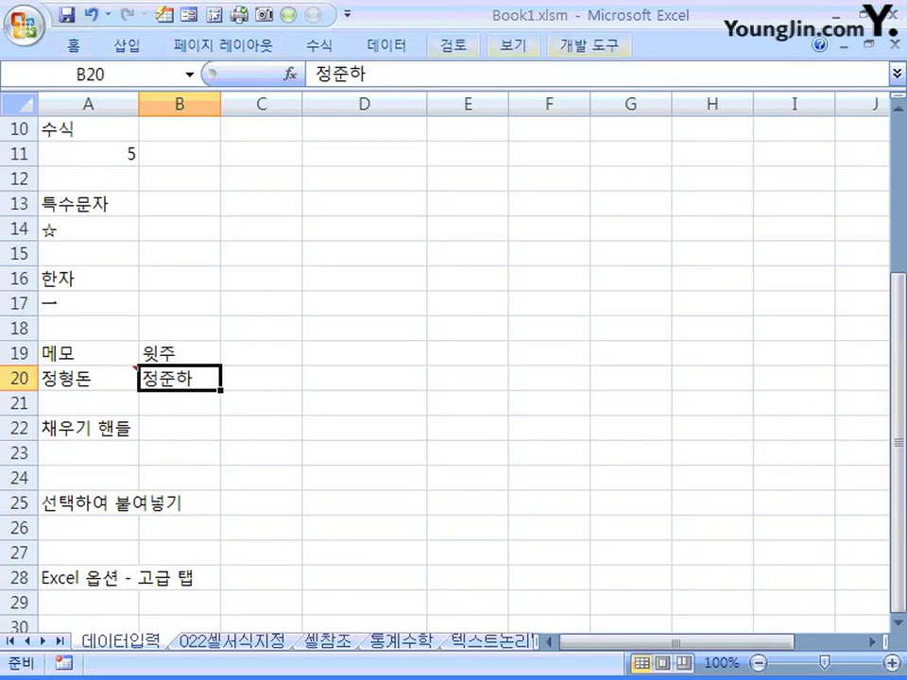
scroll(454, 378, "up", 1)
left_click(73, 44)
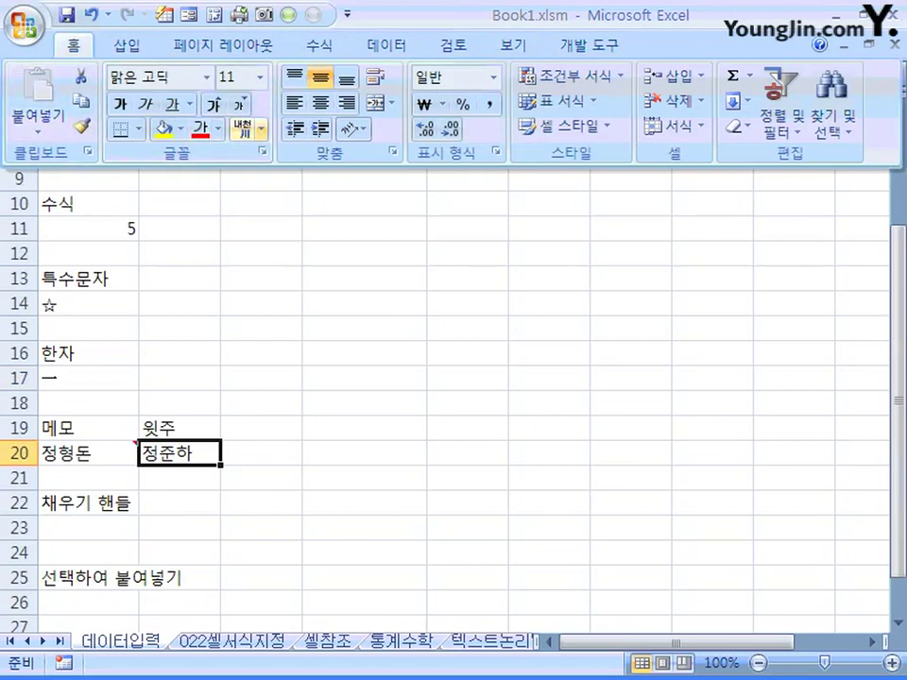
left_click(261, 129)
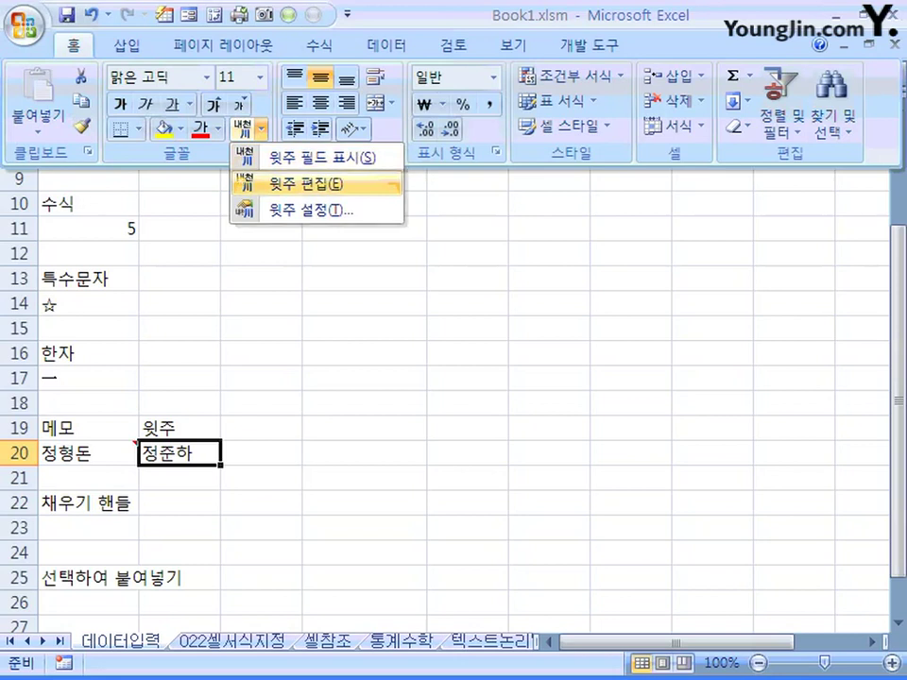
left_click(302, 184)
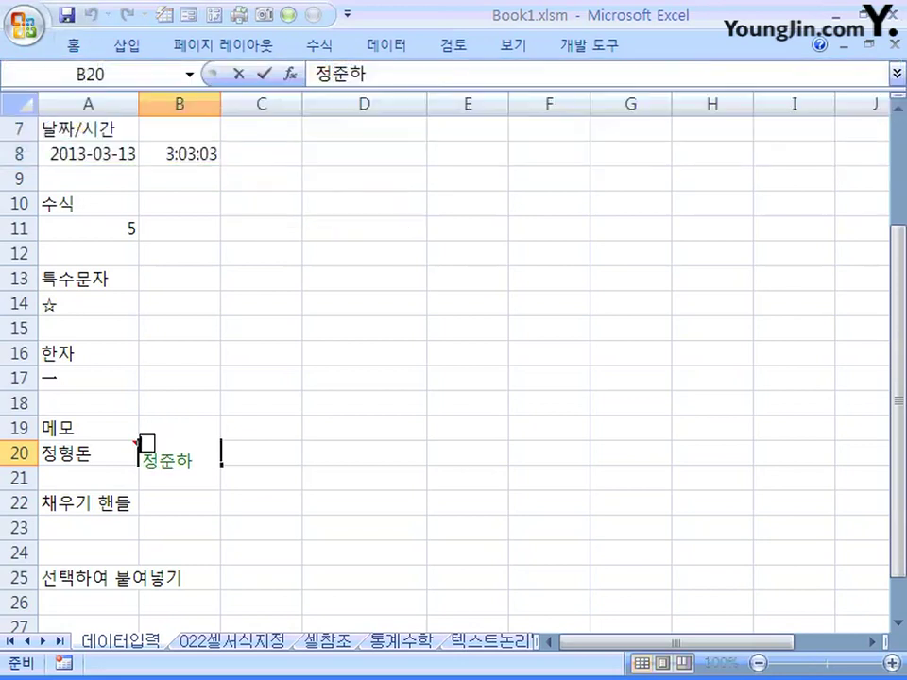
type("큰돼지")
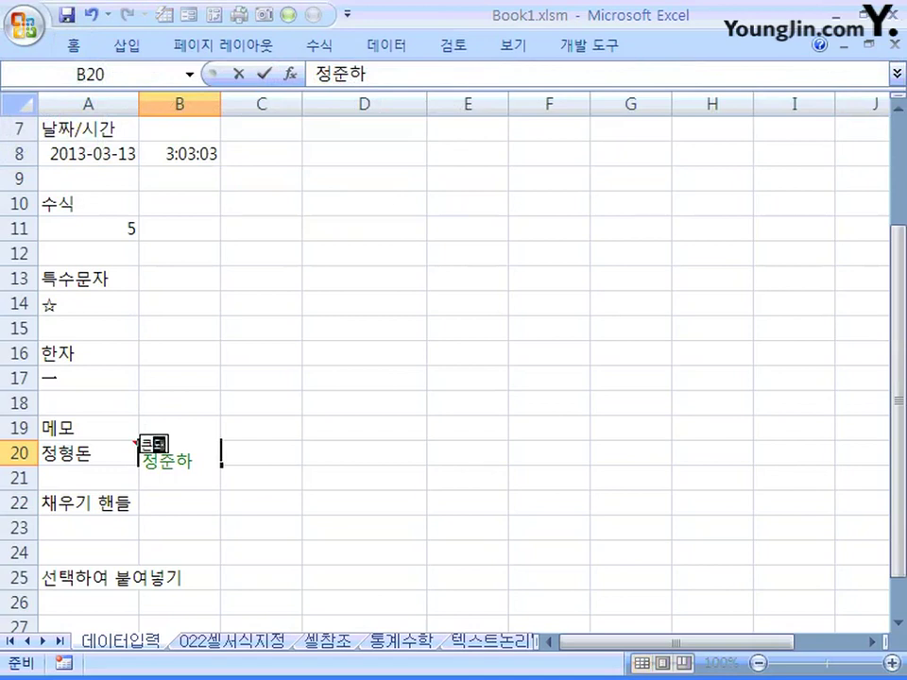
left_click(260, 452)
Show the phonetic guide field above the name in cell B20.
left_click(180, 453)
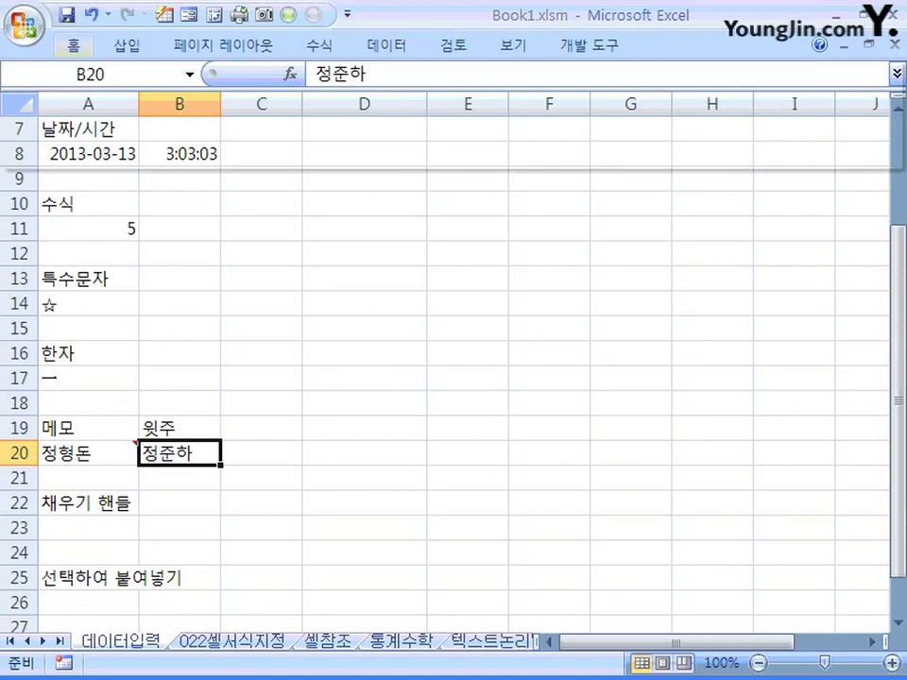
left_click(74, 44)
left_click(261, 130)
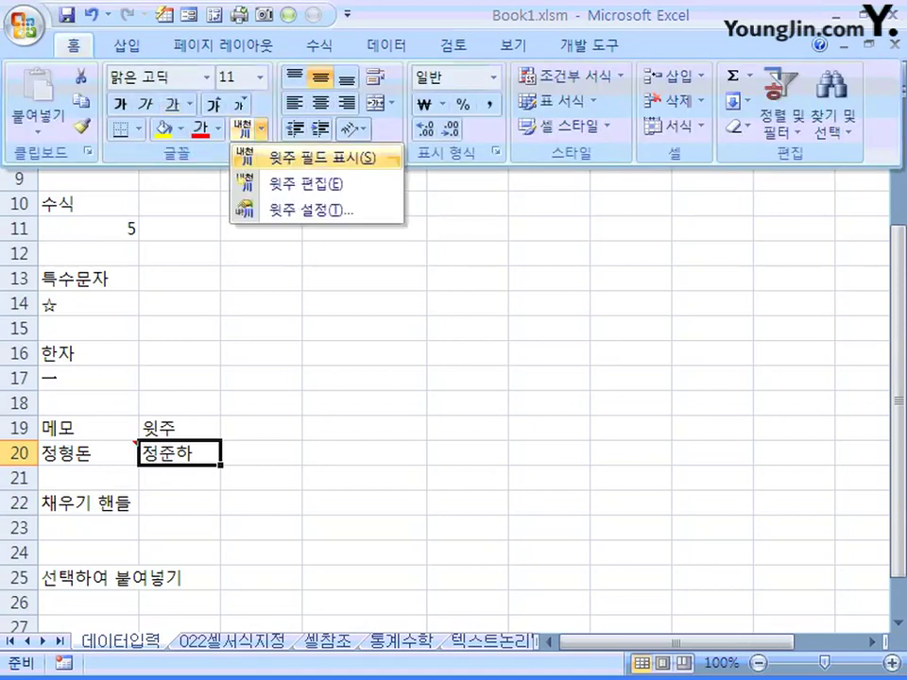
left_click(391, 158)
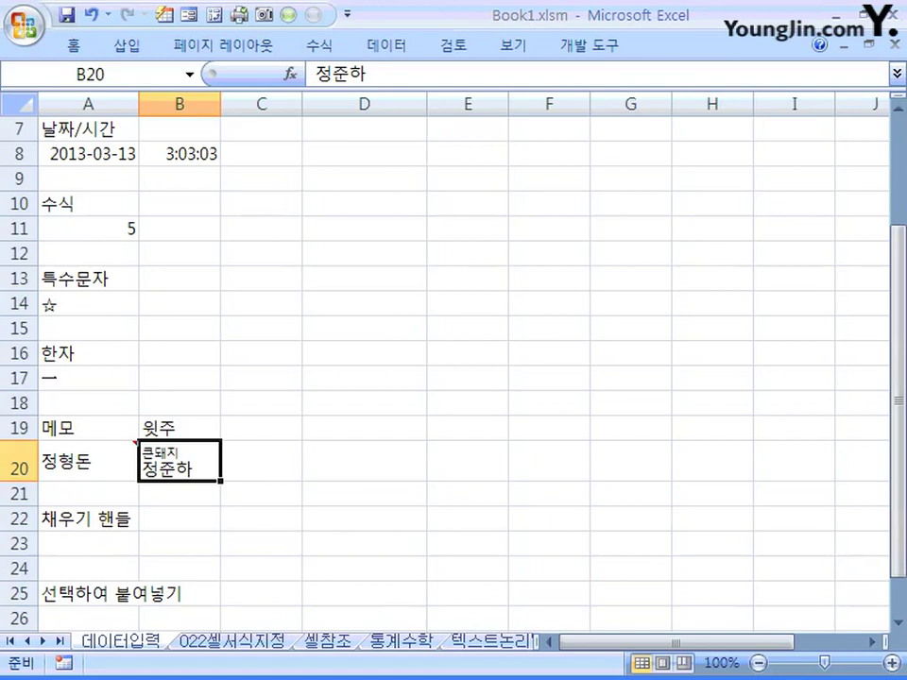
Enter 1 in cell A23 under the 채우기 핸들 heading and keep that cell selected.
scroll(453, 378, "down", 2)
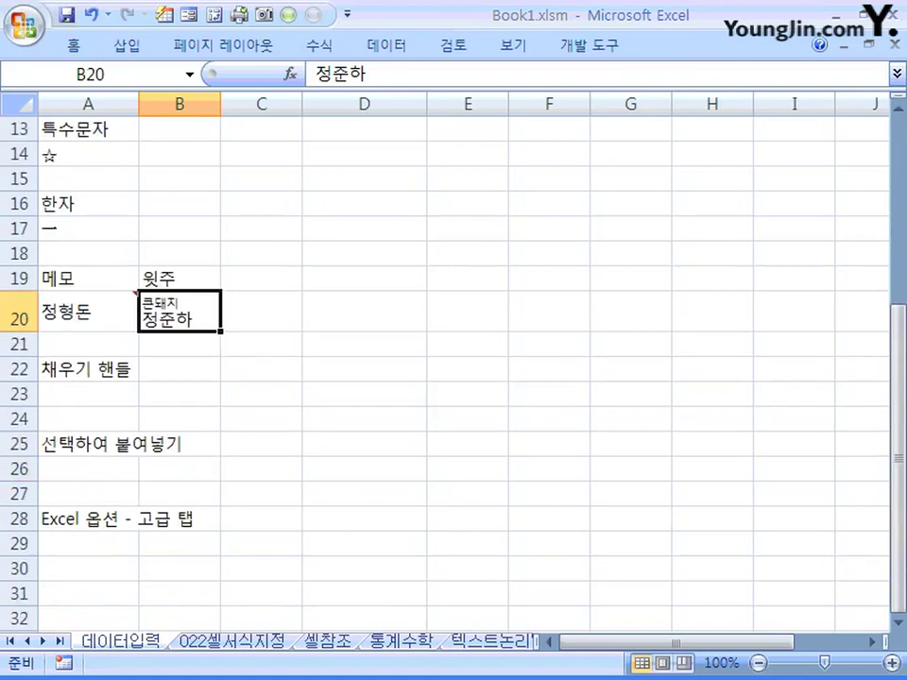
scroll(453, 378, "down", 1)
left_click(88, 319)
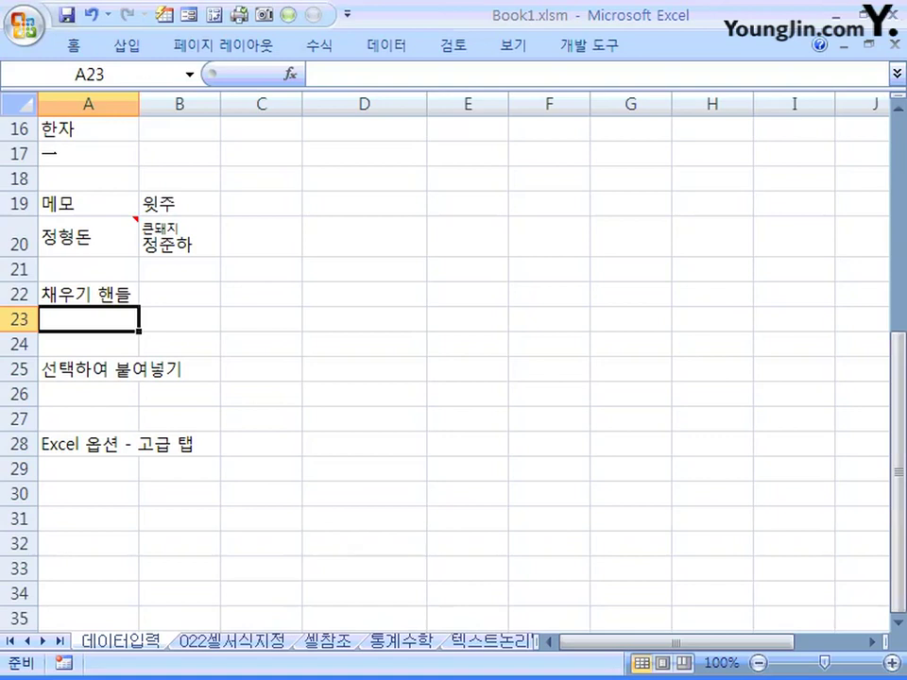
left_click(178, 319)
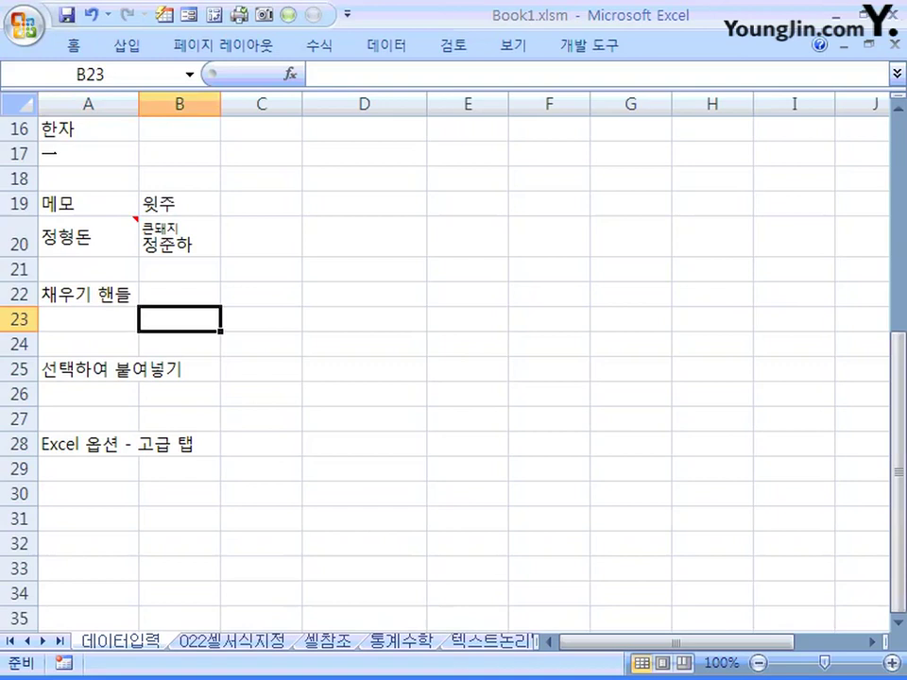
left_click(261, 320)
left_click(88, 319)
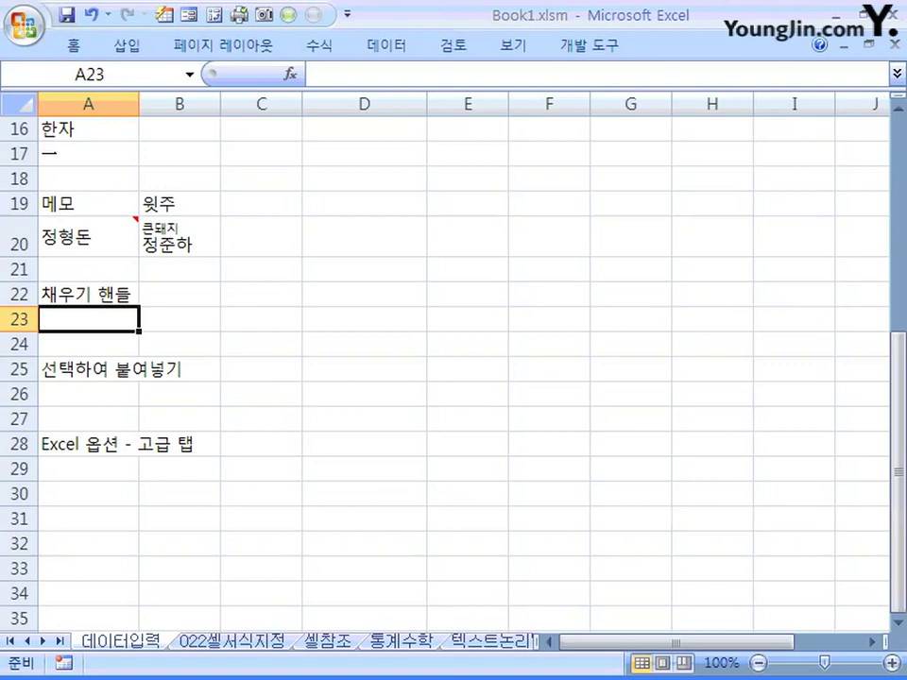
mouse_move(138, 330)
left_mouse_down()
mouse_move(139, 321)
mouse_move(264, 322)
mouse_move(127, 321)
left_mouse_up()
type("1")
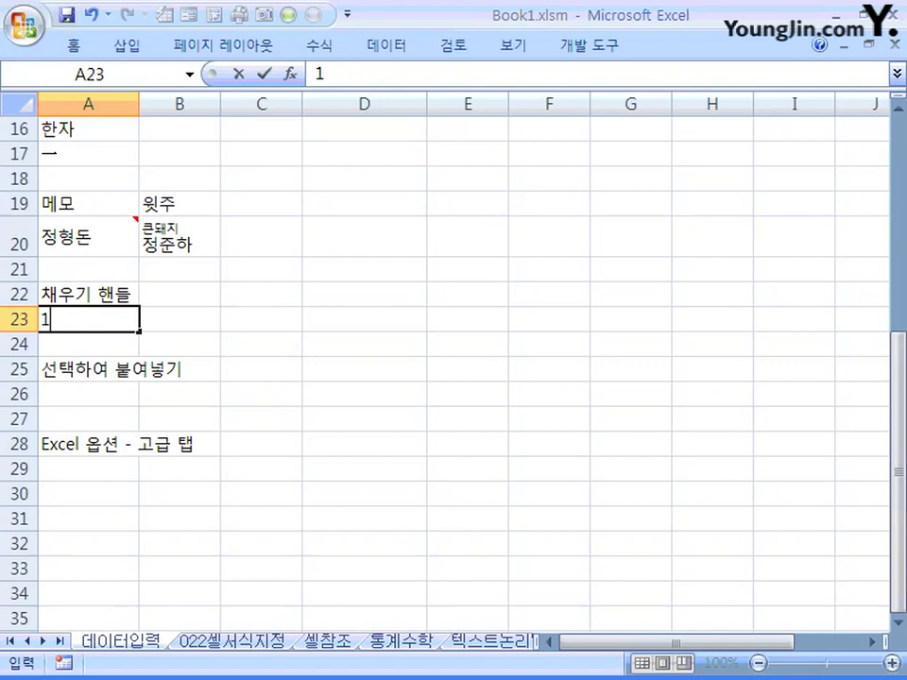
key("ctrl+Return")
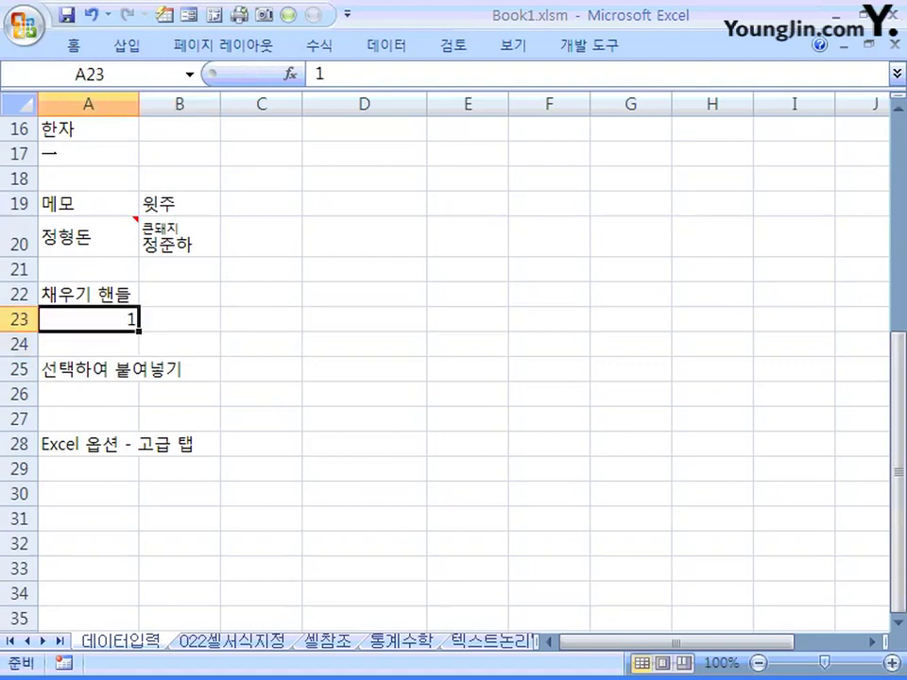
Fill from A23 across to D23 as an incrementing series 1, 2, 3, 4.
left_click_drag(138, 331, 228, 331)
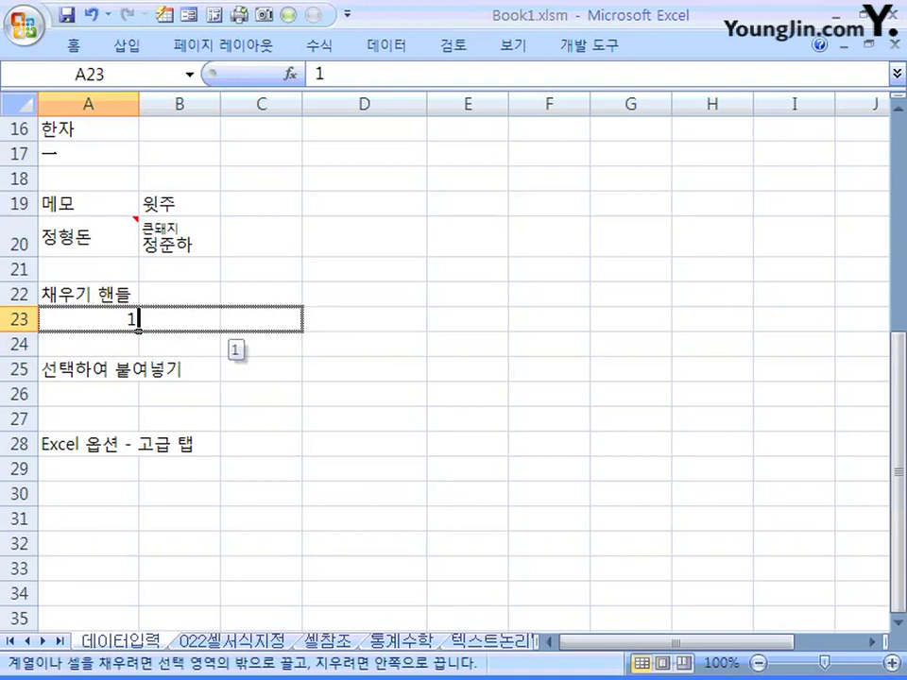
left_click_drag(139, 331, 139, 331)
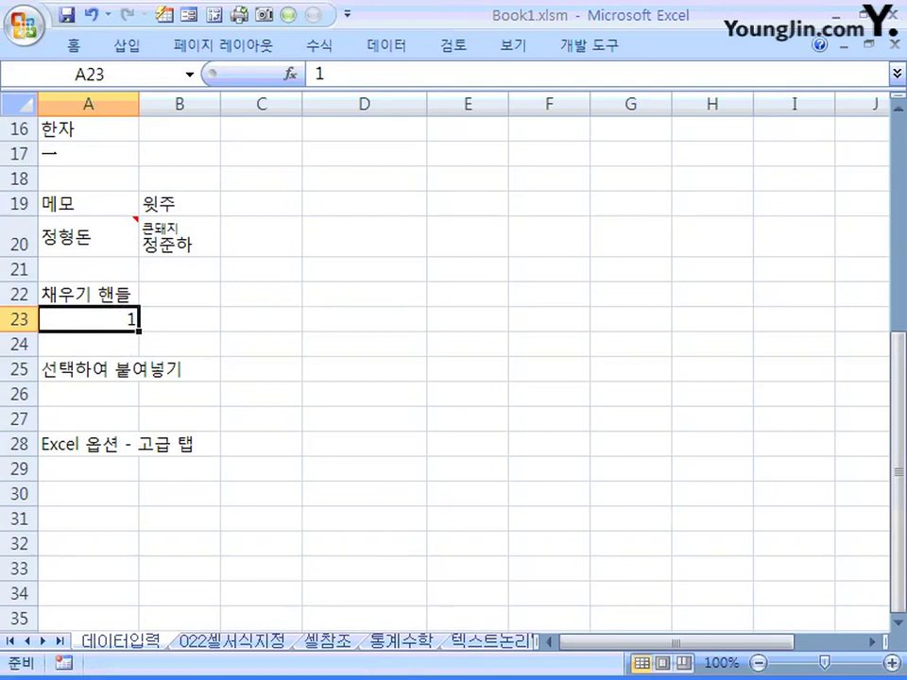
left_click_drag(139, 330, 316, 330)
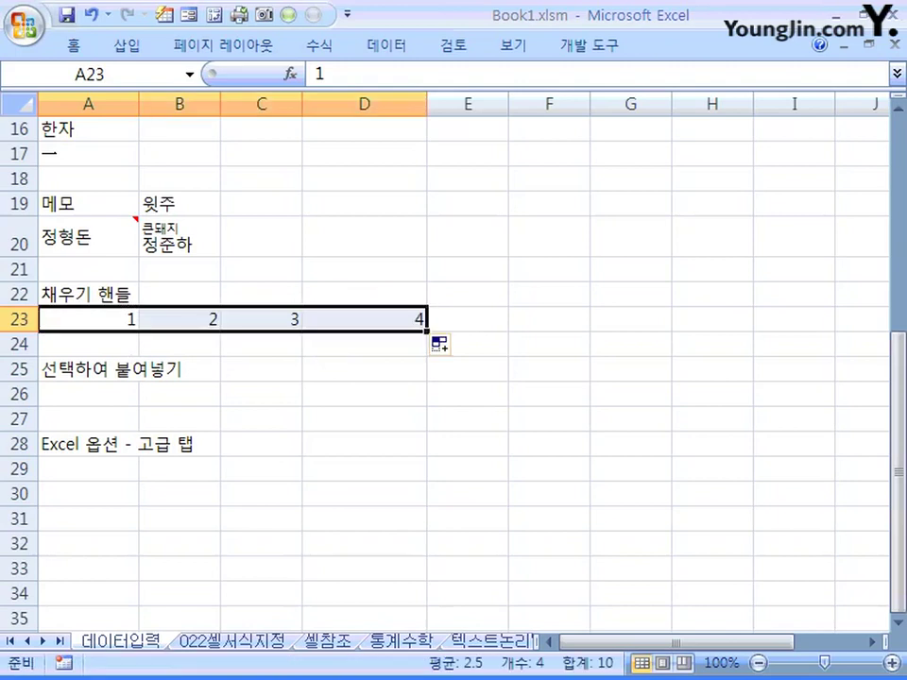
Clear the filled series from cells A23:D23.
left_click(88, 320)
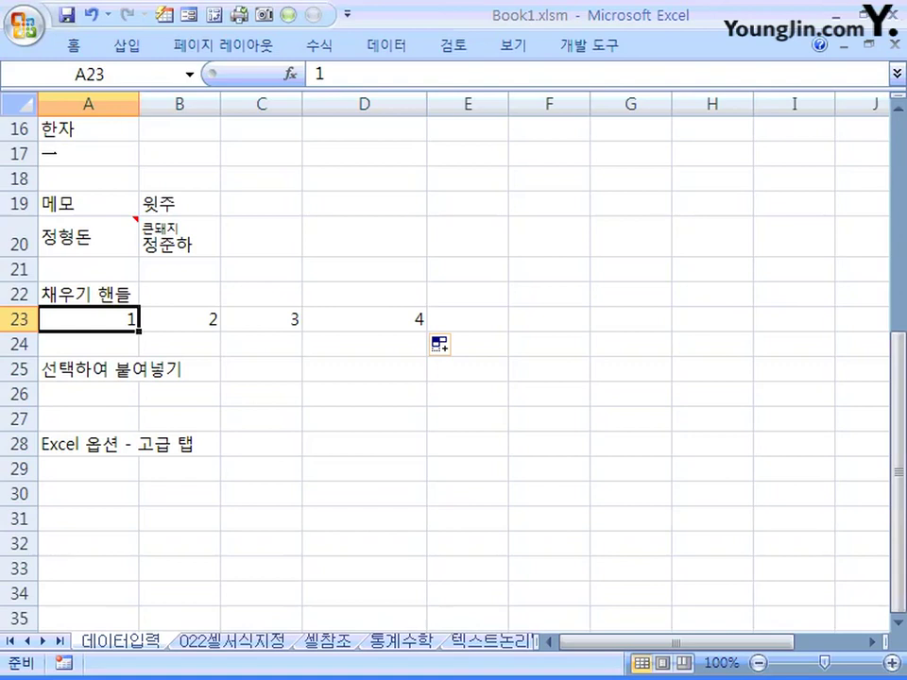
left_click_drag(90, 319, 363, 319)
key("Delete")
Enter 1 in cell A23 and 3 in cell B23 as the starting values of a series.
left_click(90, 319)
type("1")
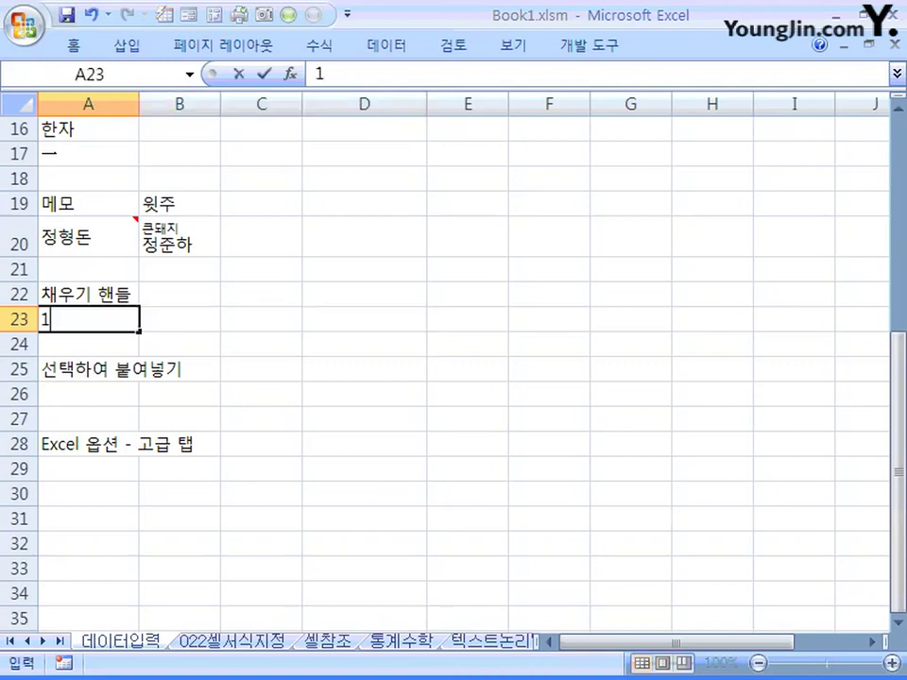
key("Tab")
type("3")
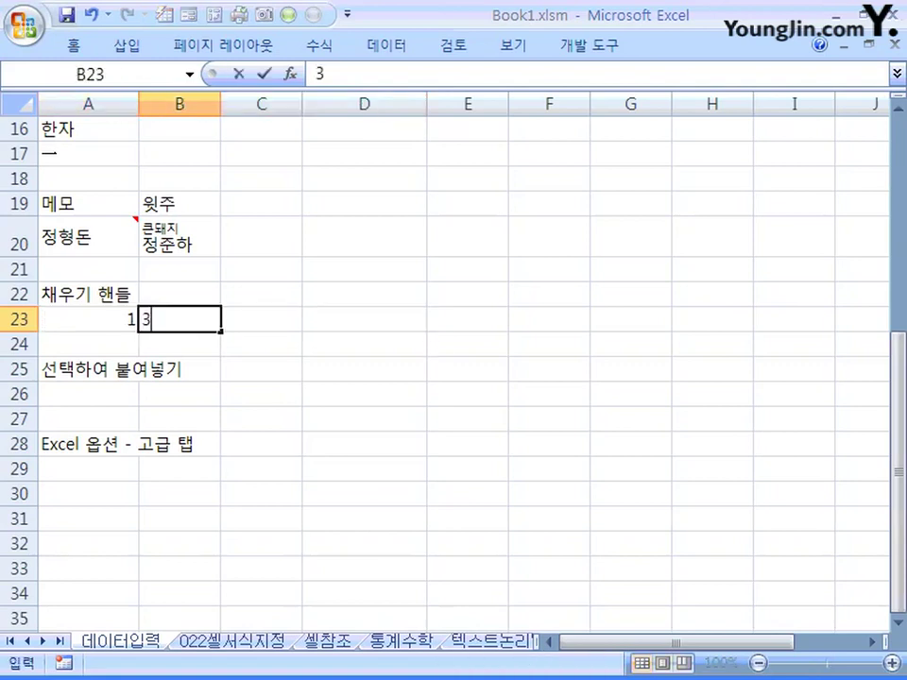
left_click(261, 344)
Fill from A23:B23 across to E23 as the series 1, 3, 5, 7, 9 and check the filled cells.
left_click_drag(90, 319, 180, 320)
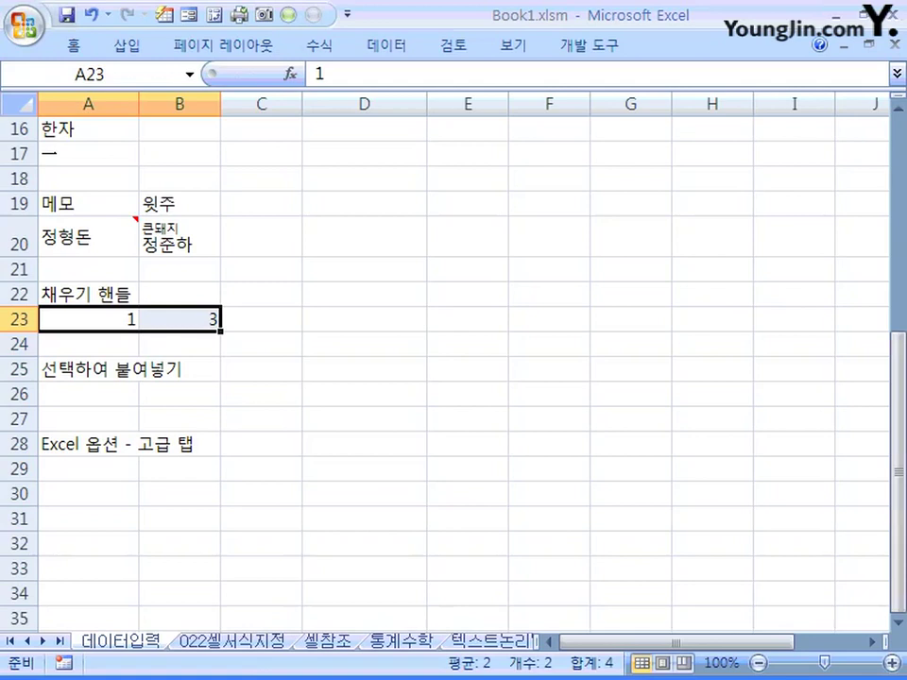
left_click_drag(219, 331, 468, 329)
left_click(260, 319)
left_click(88, 320)
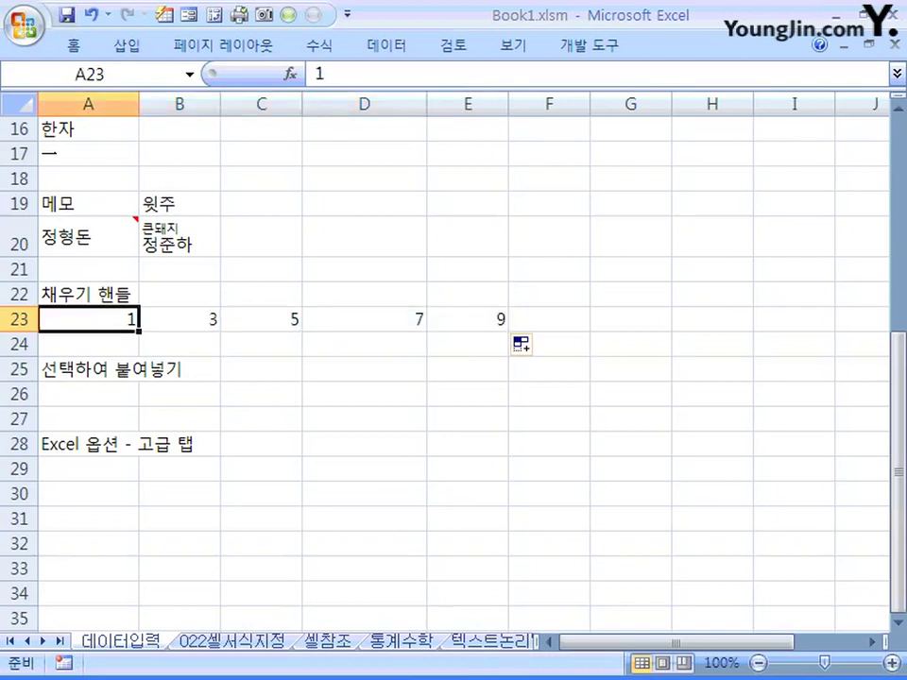
key("Right")
key("Right")
key("Right")
key("Right")
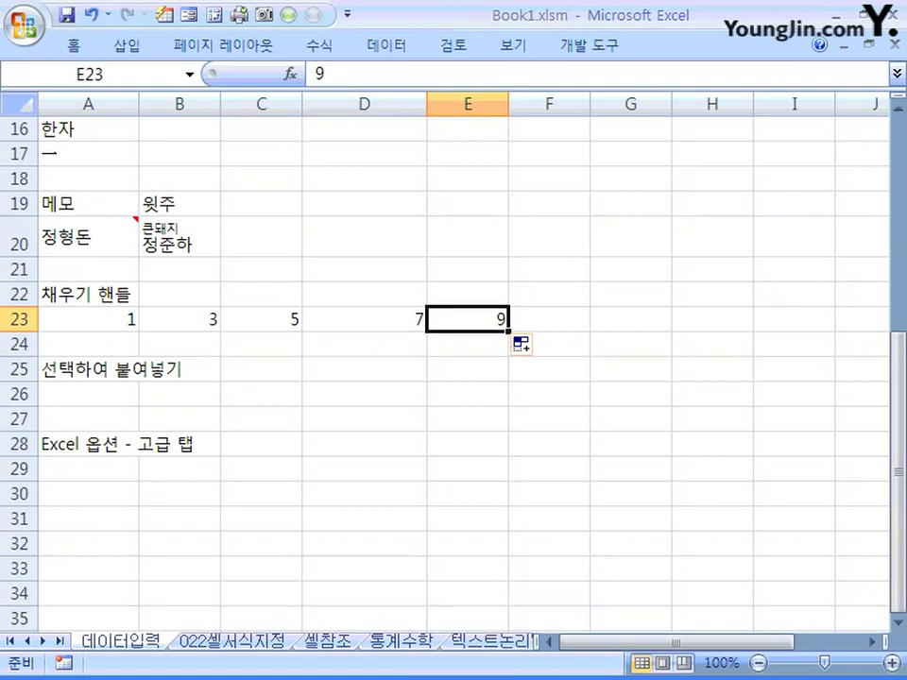
left_click(88, 394)
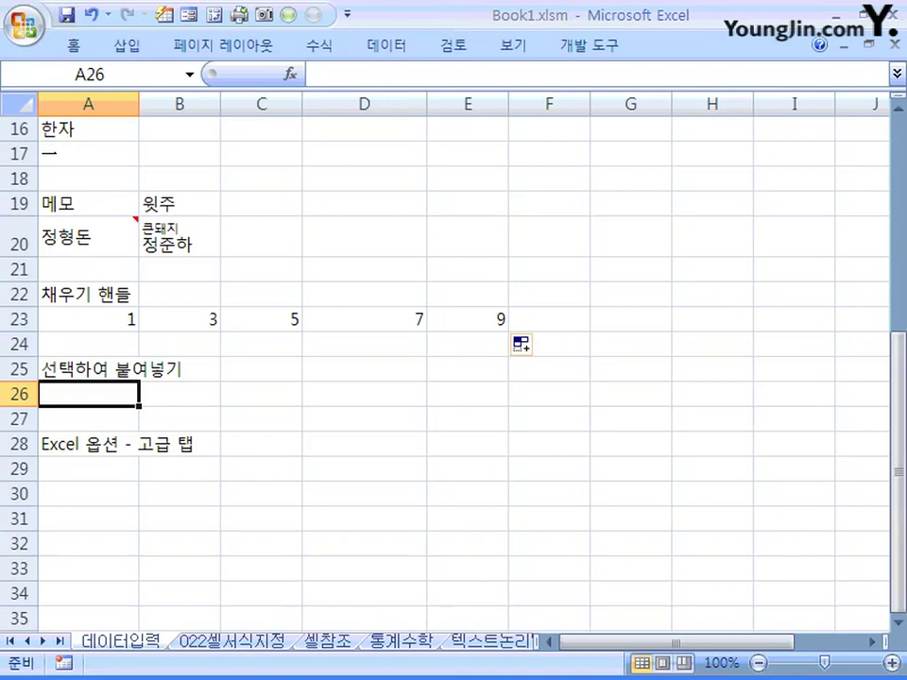
scroll(454, 368, "up", 1)
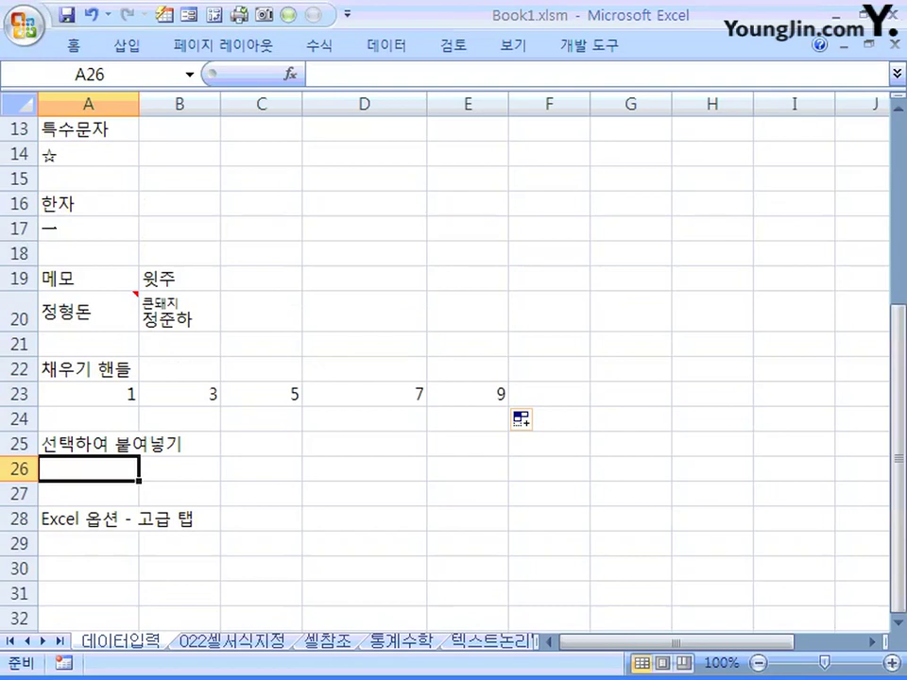
scroll(454, 368, "down", 1)
left_click(180, 237)
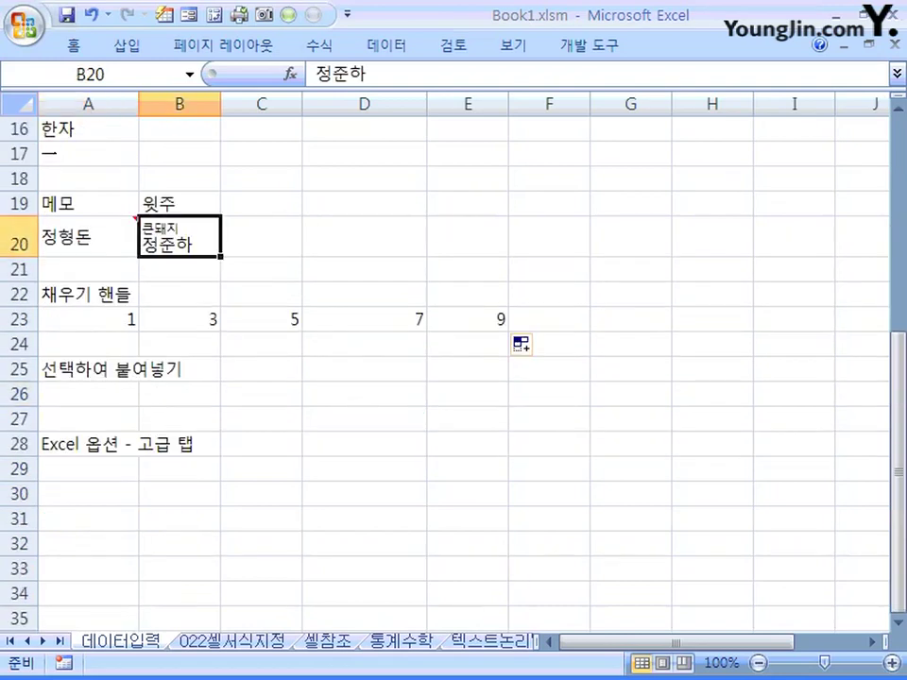
right_click(178, 238)
key("Escape")
Copy the commented cell A20 and open the Paste Special (선택하여 붙여넣기) options for cell A26.
left_click(88, 236)
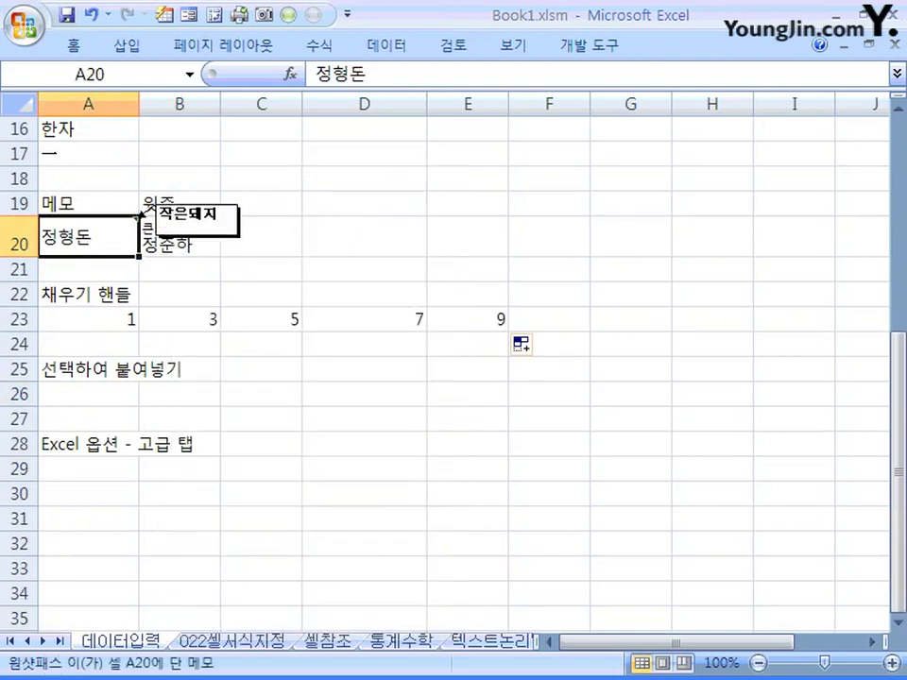
right_click(88, 219)
left_click(148, 256)
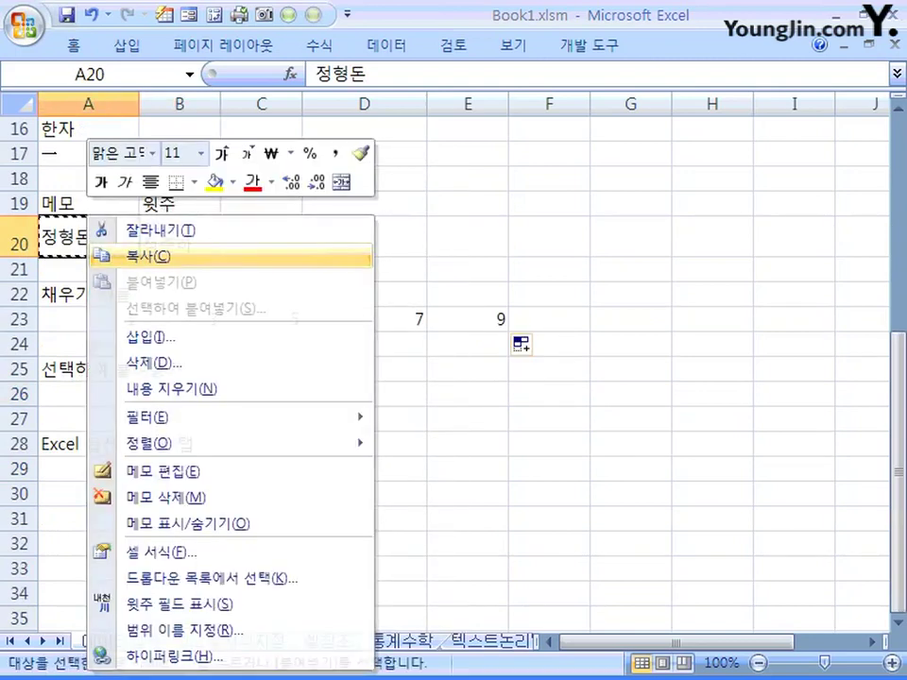
left_click(88, 394)
right_click(104, 395)
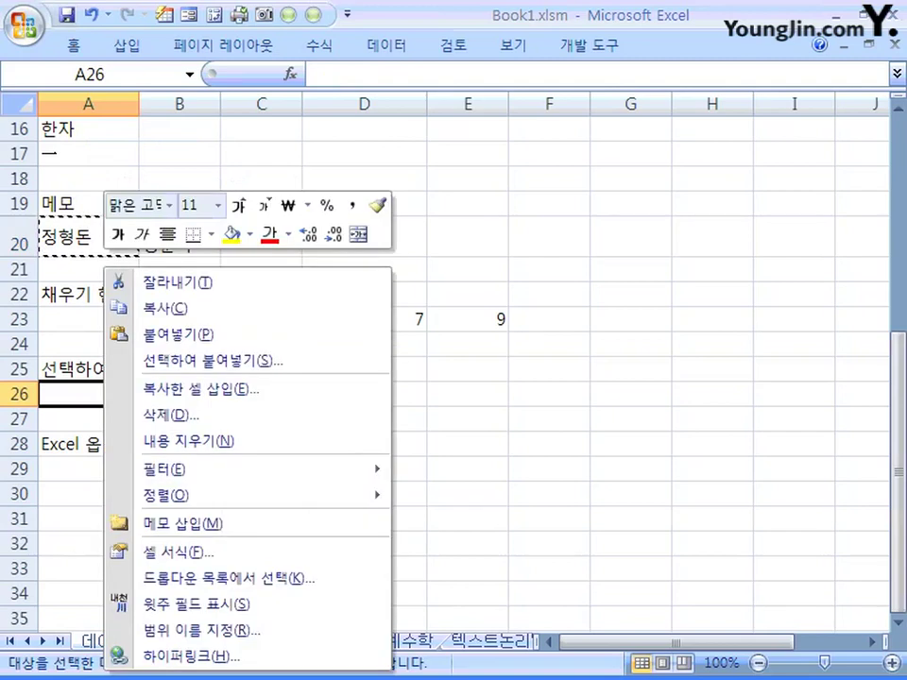
left_click(212, 361)
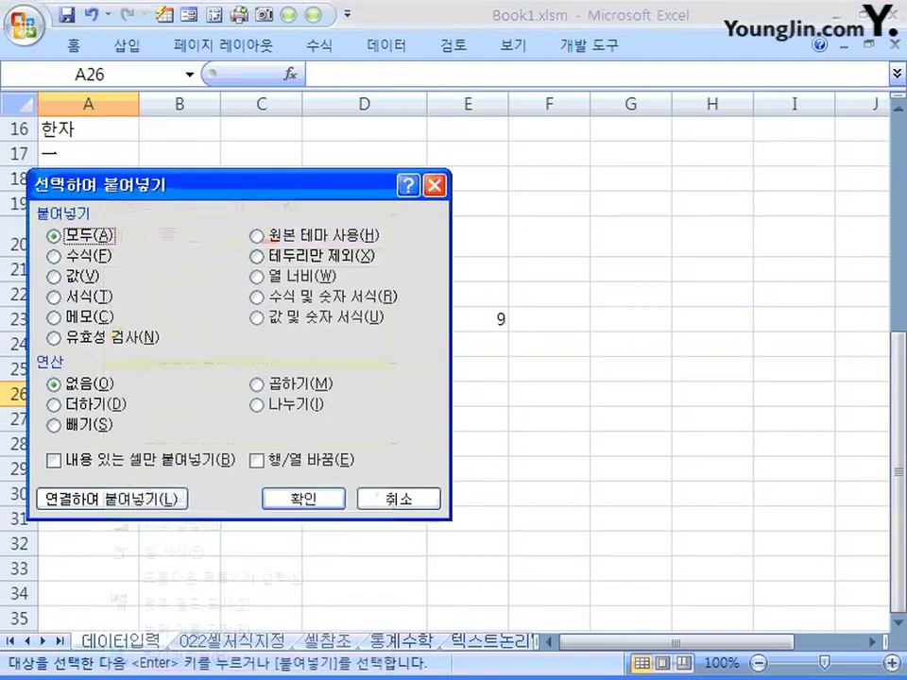
left_click_drag(236, 184, 504, 178)
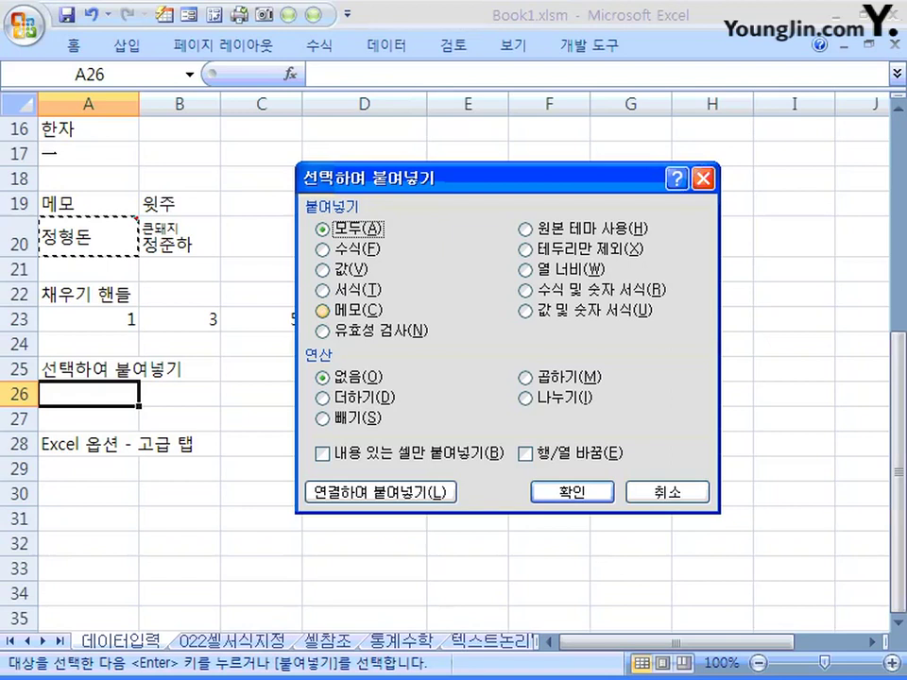
Paste only the comment (메모) into cell A26, end copy mode and look over the comment commands for that cell.
left_click(323, 310)
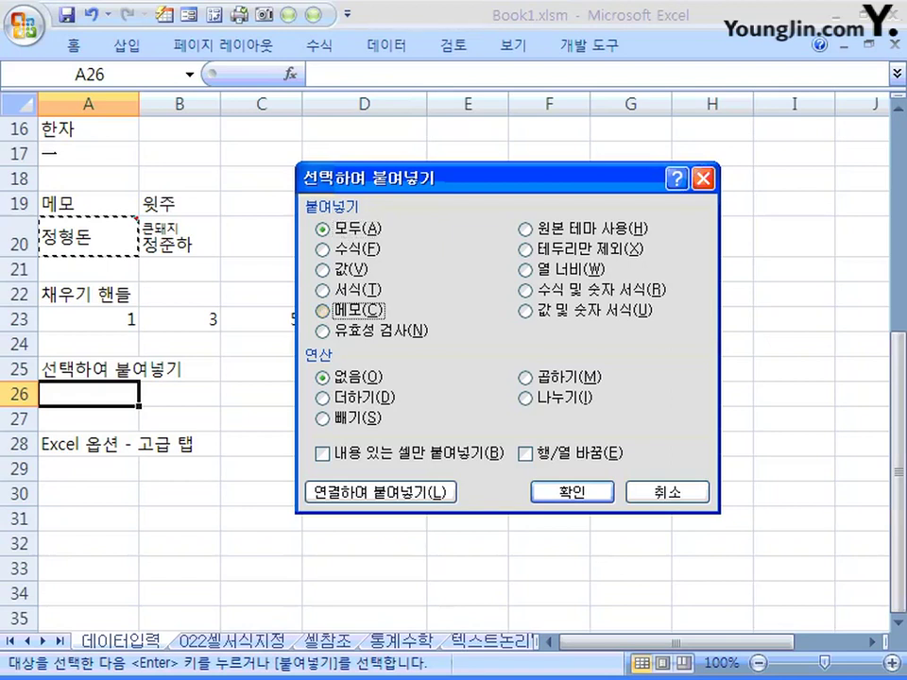
left_click(572, 491)
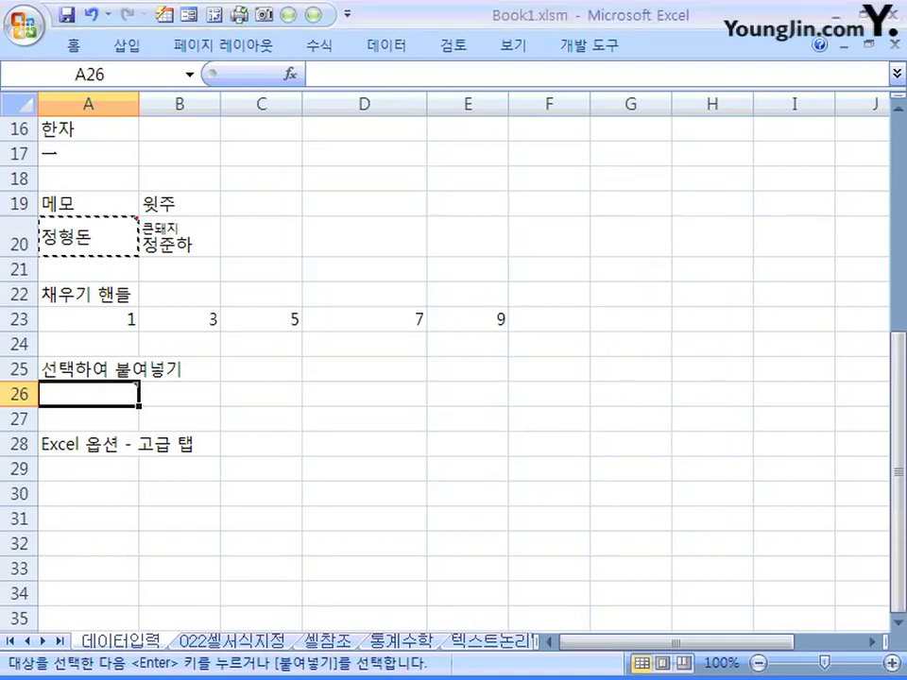
mouse_move(104, 393)
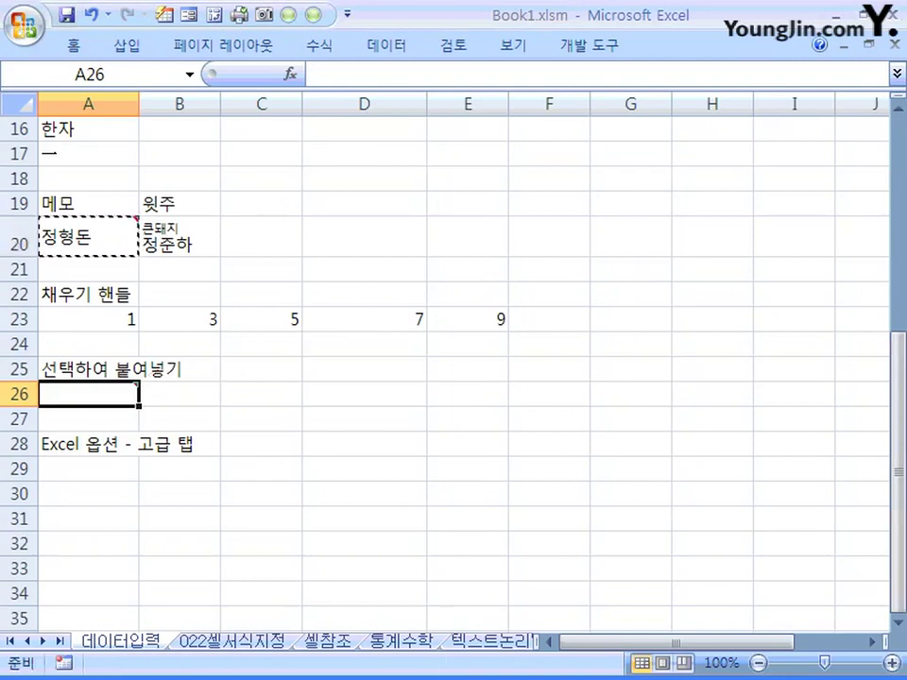
key("Escape")
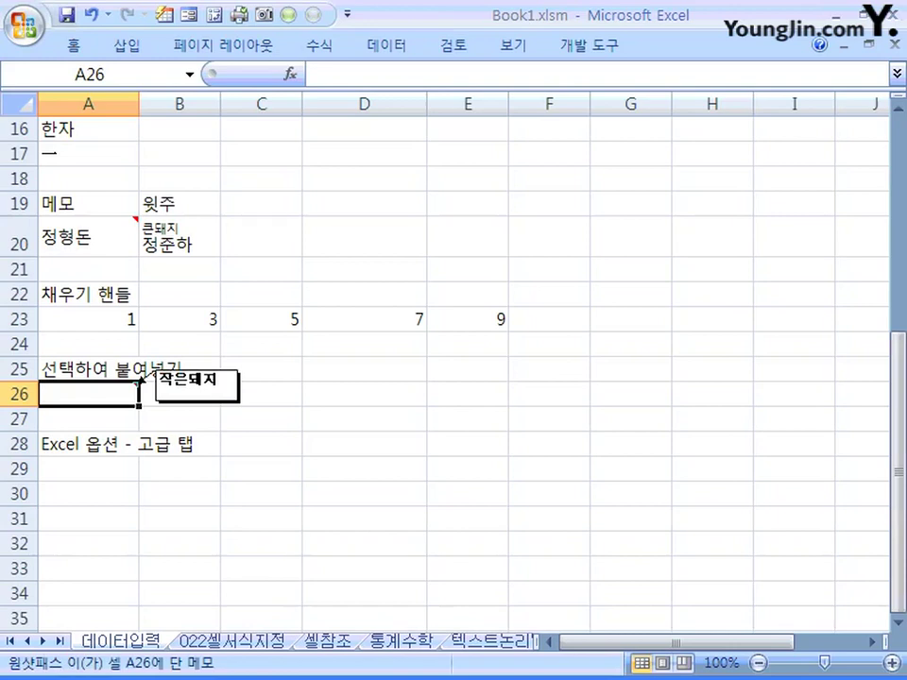
right_click(121, 394)
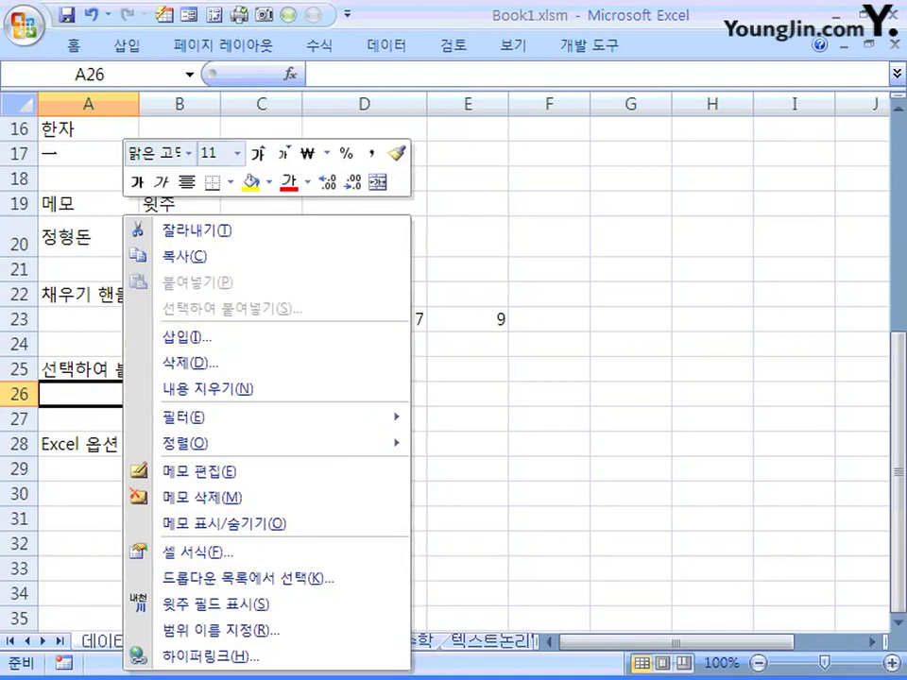
key("Escape")
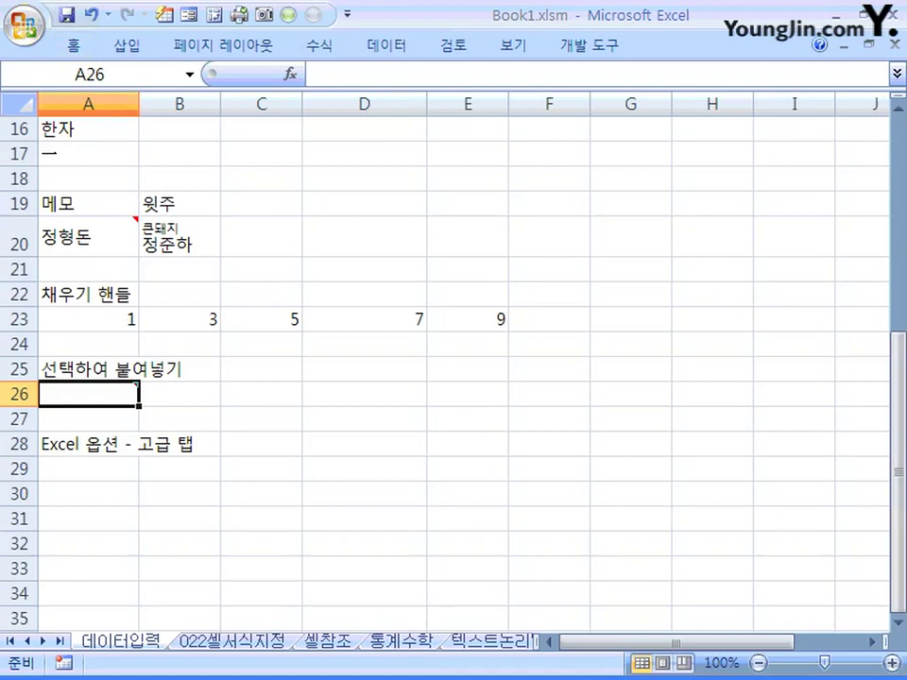
Open the advanced (고급) category of Excel Options.
left_click(24, 25)
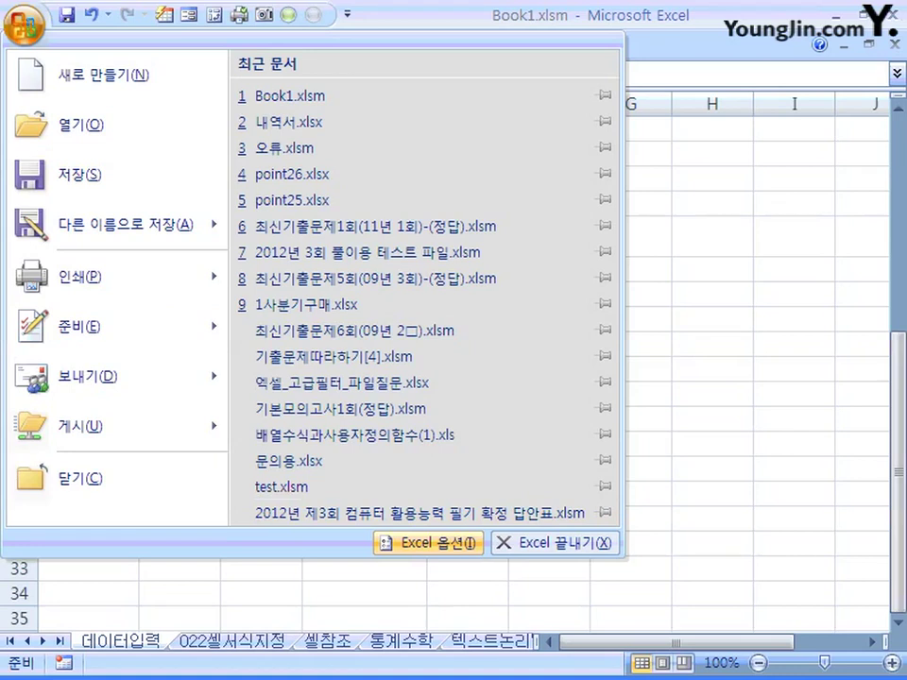
left_click(430, 543)
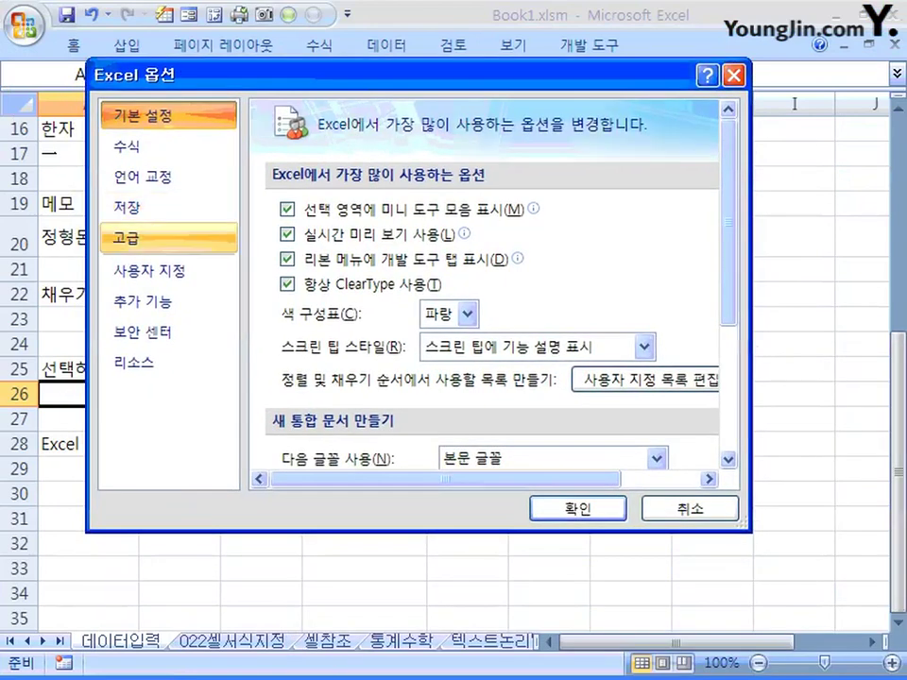
left_click(168, 239)
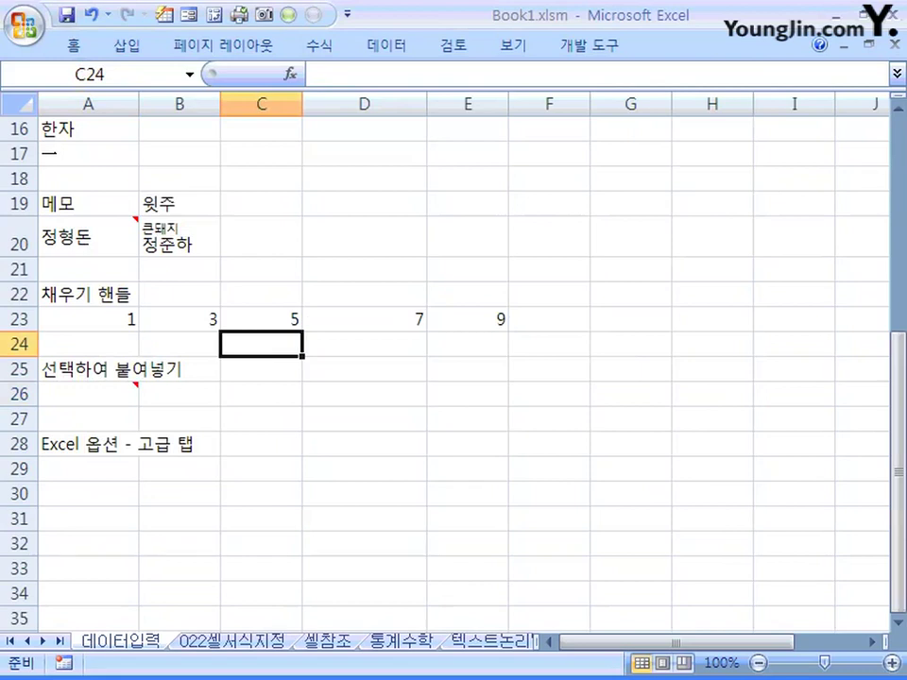
Step the active cell down and up column C between rows 24 and 29, stopping at C28.
key("Down")
key("Down")
key("Down")
key("Down")
key("Down")
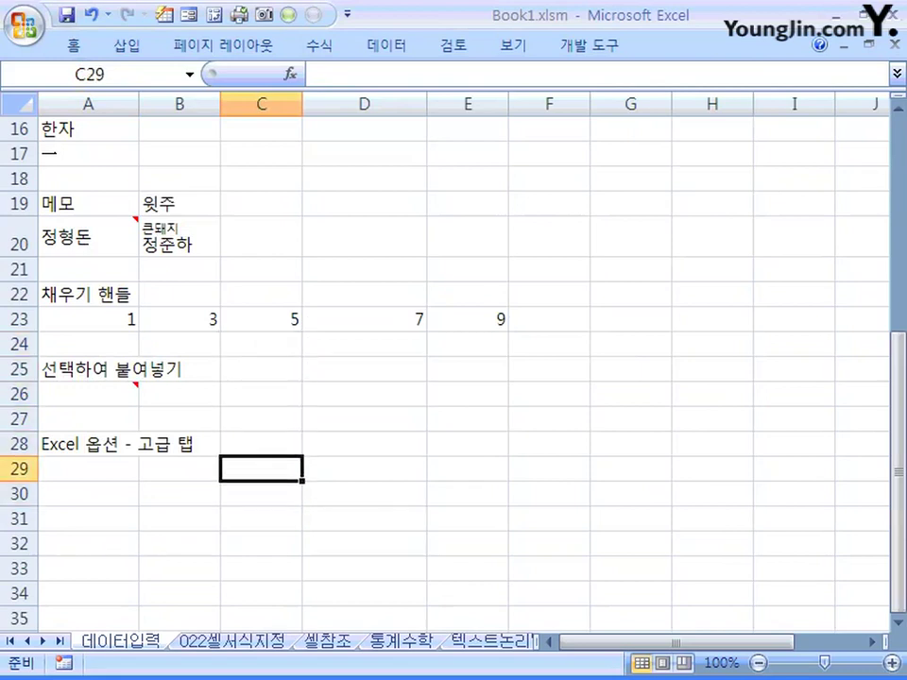
key("Up")
key("Up")
key("Up")
key("Up")
key("Up")
key("Down")
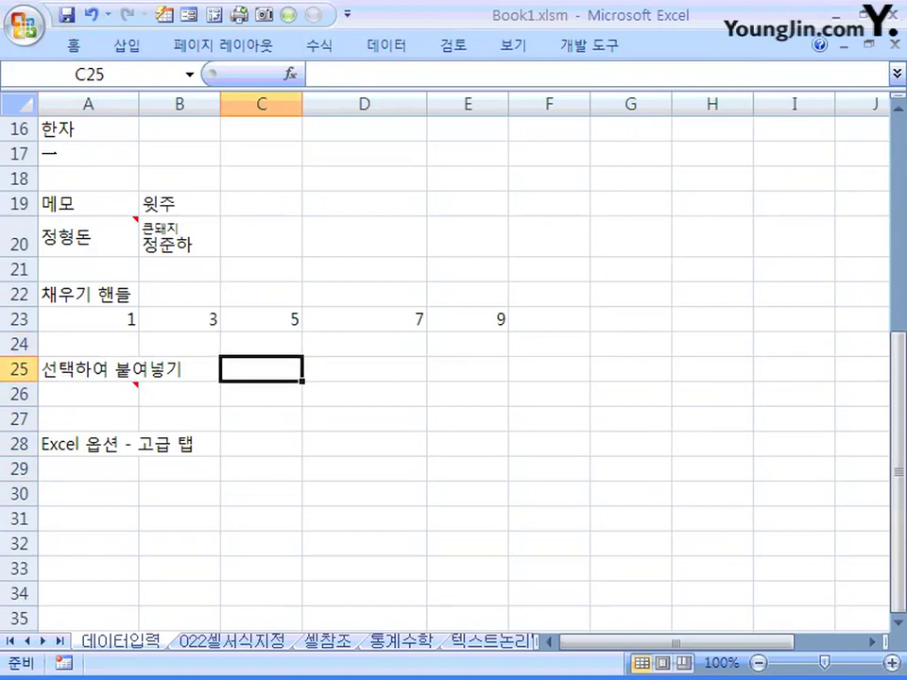
key("Down")
key("Up")
key("Up")
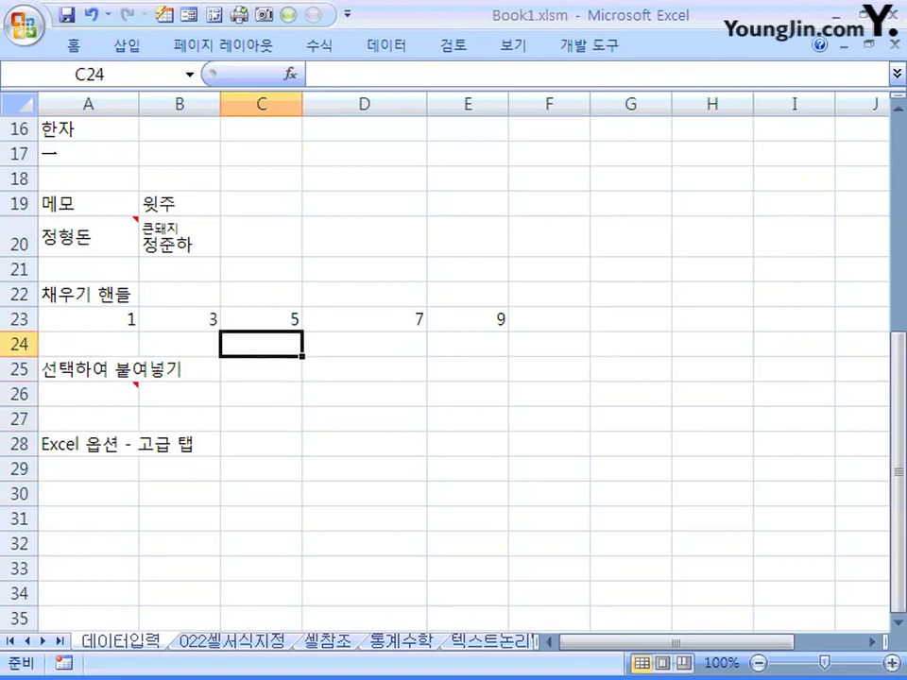
key("Down")
key("Down")
key("Down")
key("Down")
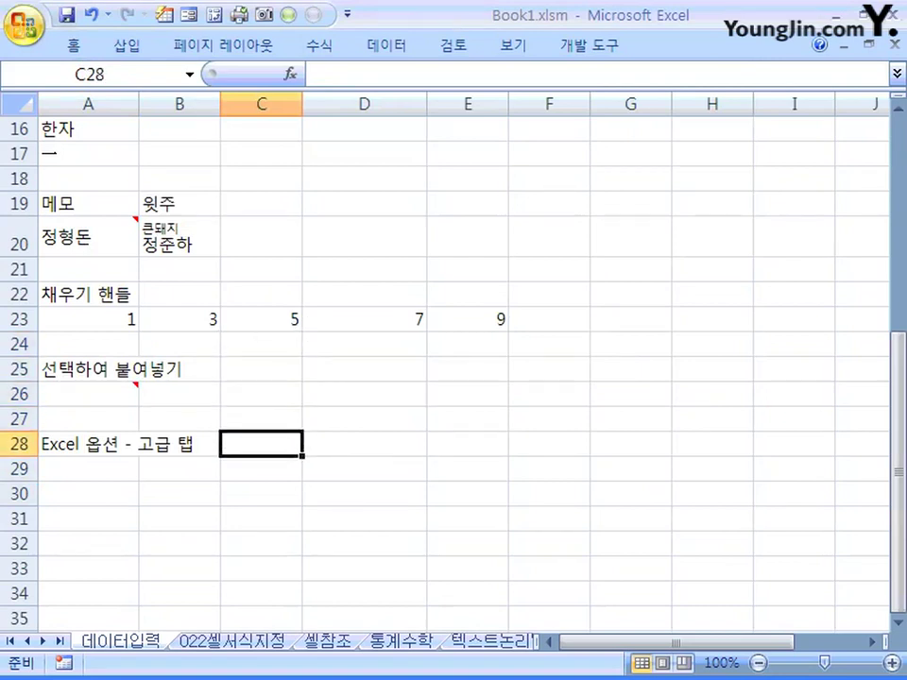
Reopen the advanced (고급) Excel Options and view the direction choices for moving to the next cell after Enter.
key("alt+f")
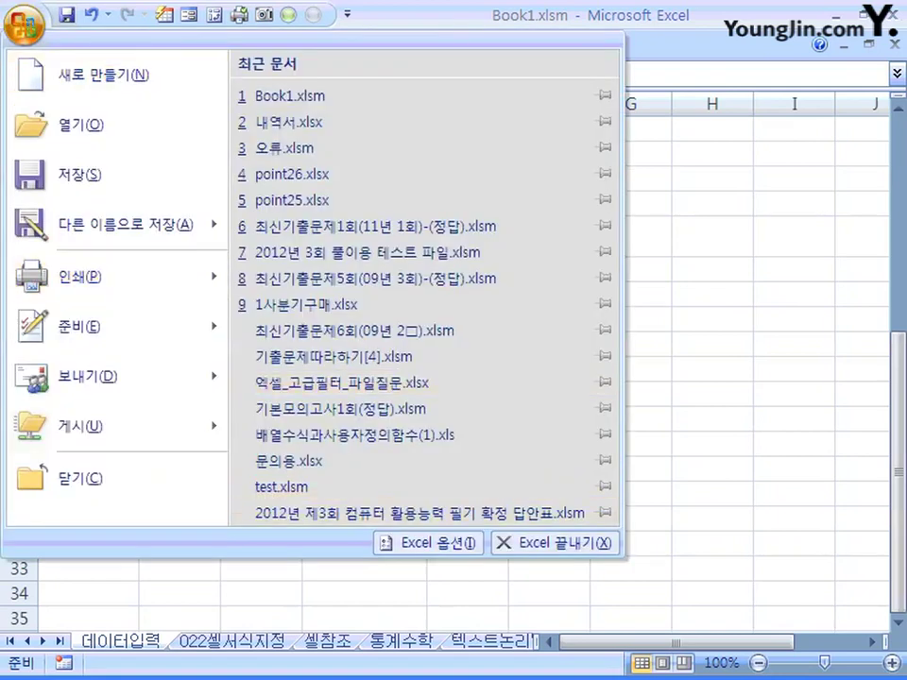
key("i")
left_click(83, 180)
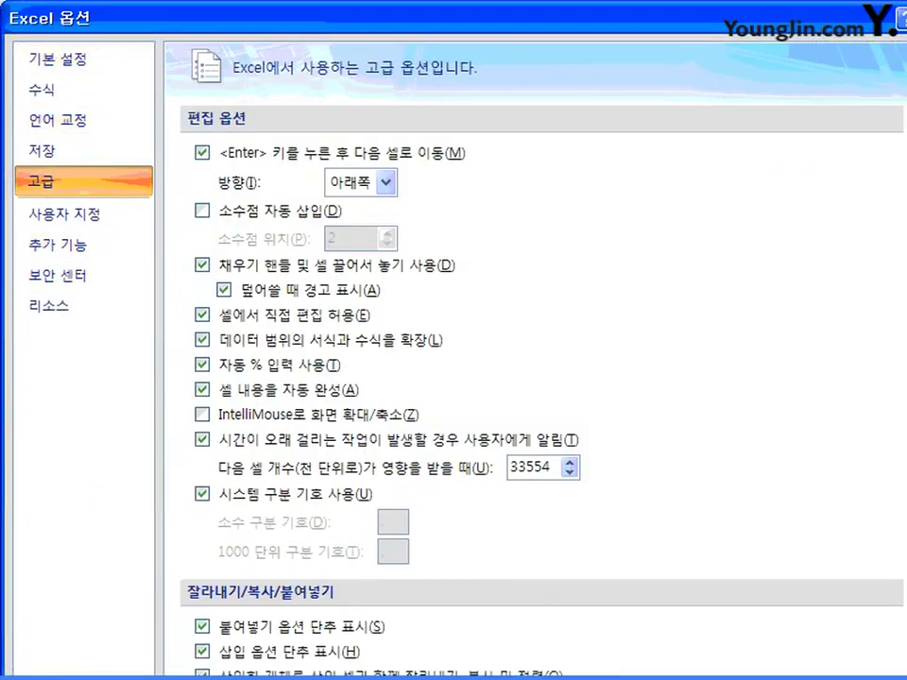
left_click_drag(83, 18, 144, 52)
left_click(447, 217)
left_click(447, 216)
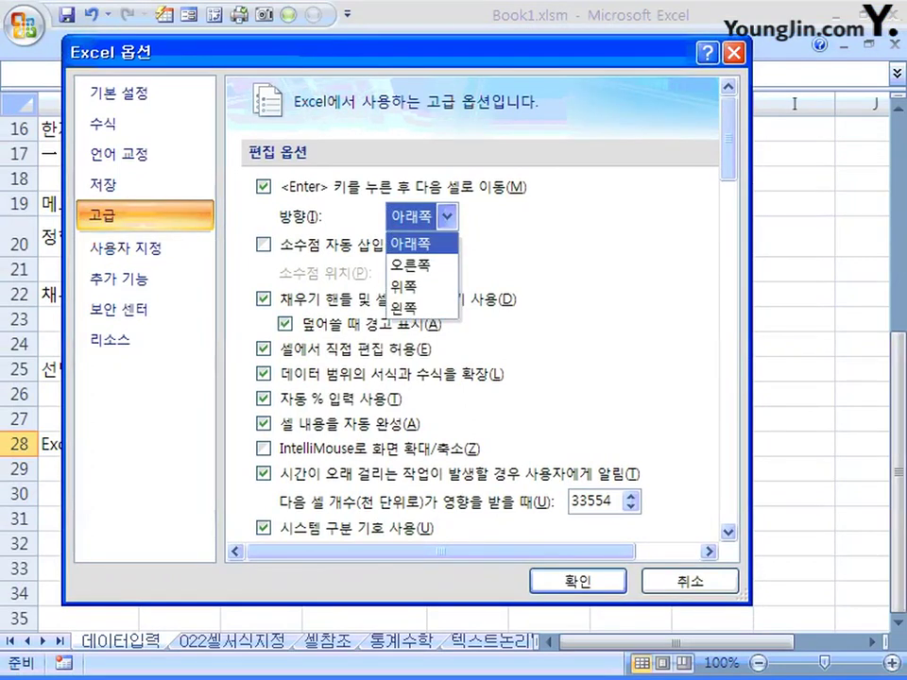
key("Escape")
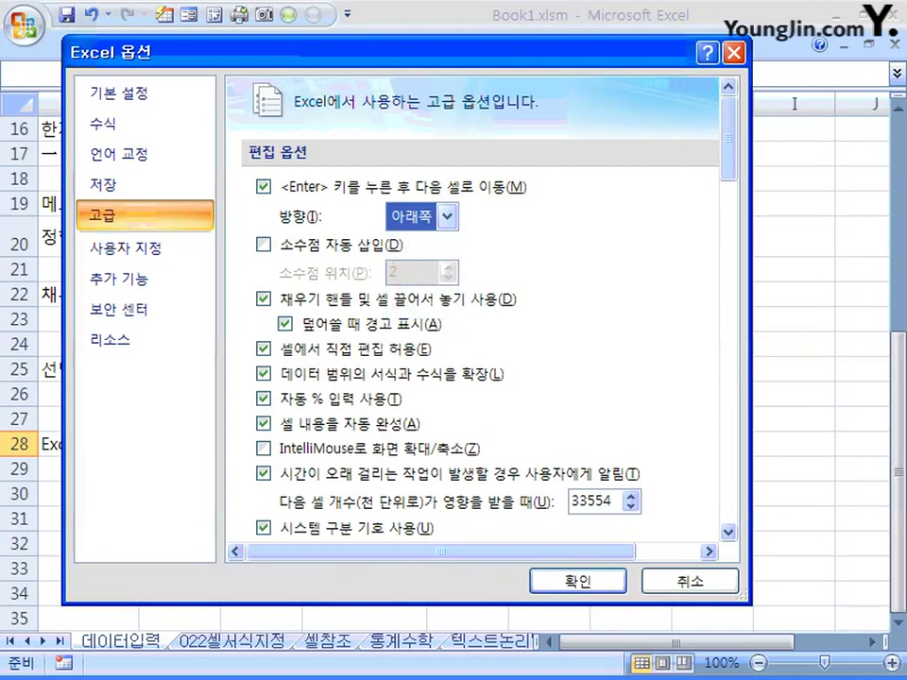
key("alt+Down")
key("Escape")
Turn on automatic decimal point insertion (소수점 자동 삽입) and turn it off again.
left_click(263, 244)
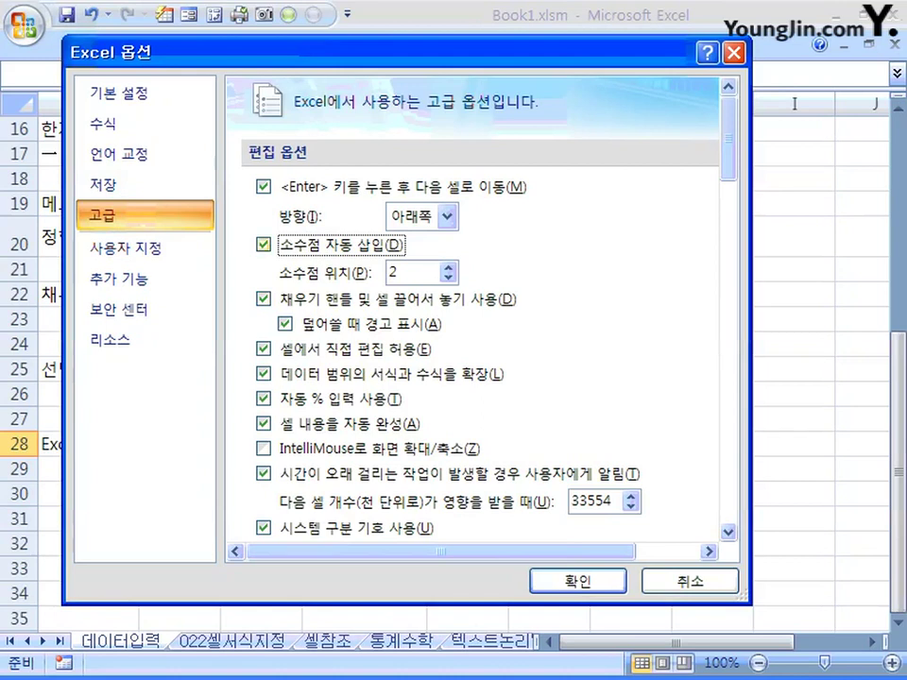
left_click(263, 245)
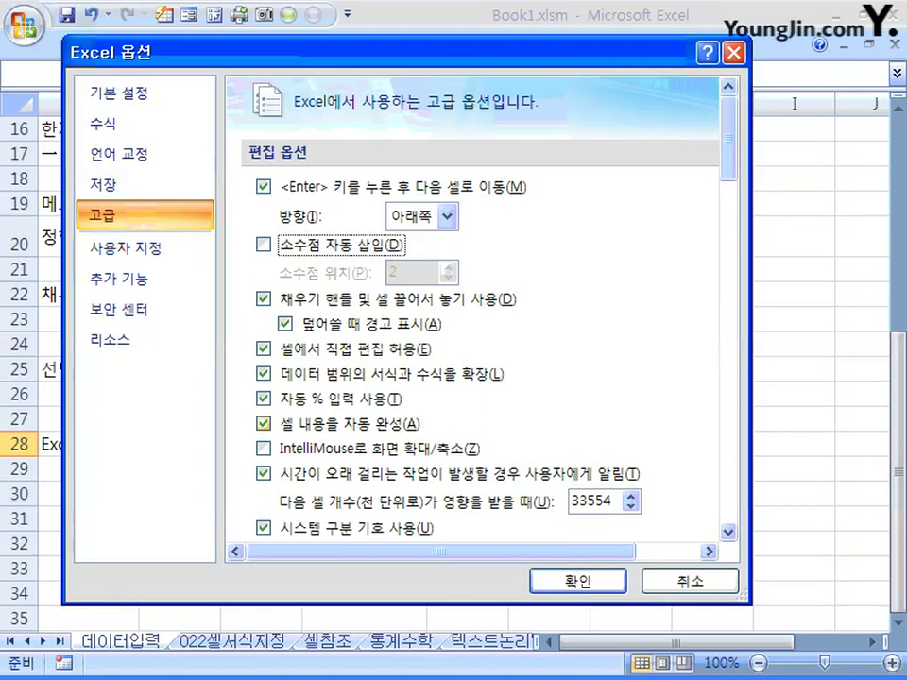
Review the editing and cut, copy and paste sections of the advanced options and close Excel Options without applying changes.
scroll(473, 311, "down", 2)
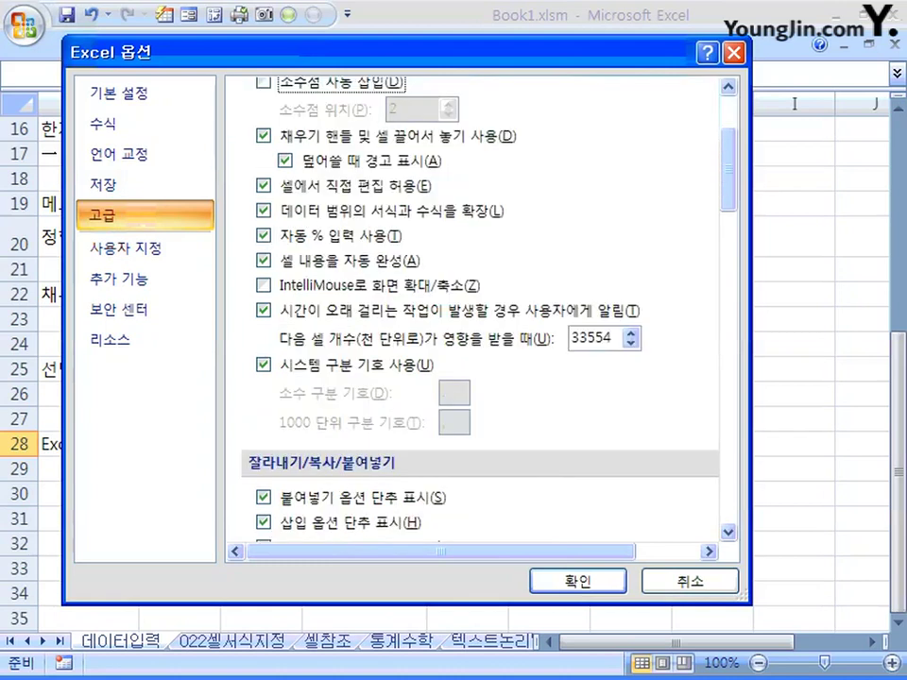
scroll(472, 311, "down", 1)
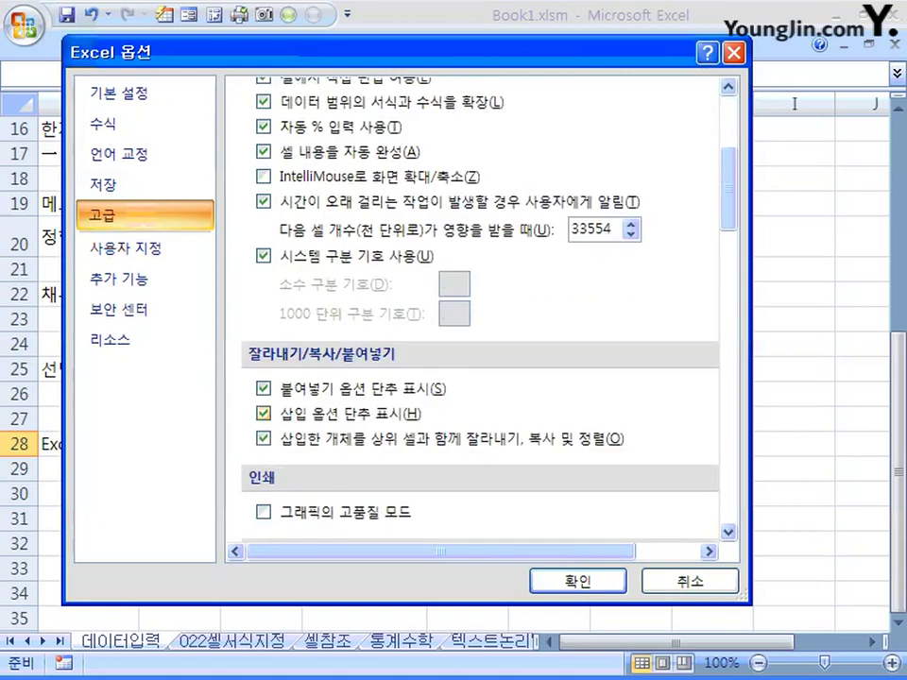
scroll(473, 312, "up", 2)
scroll(473, 312, "up", 2)
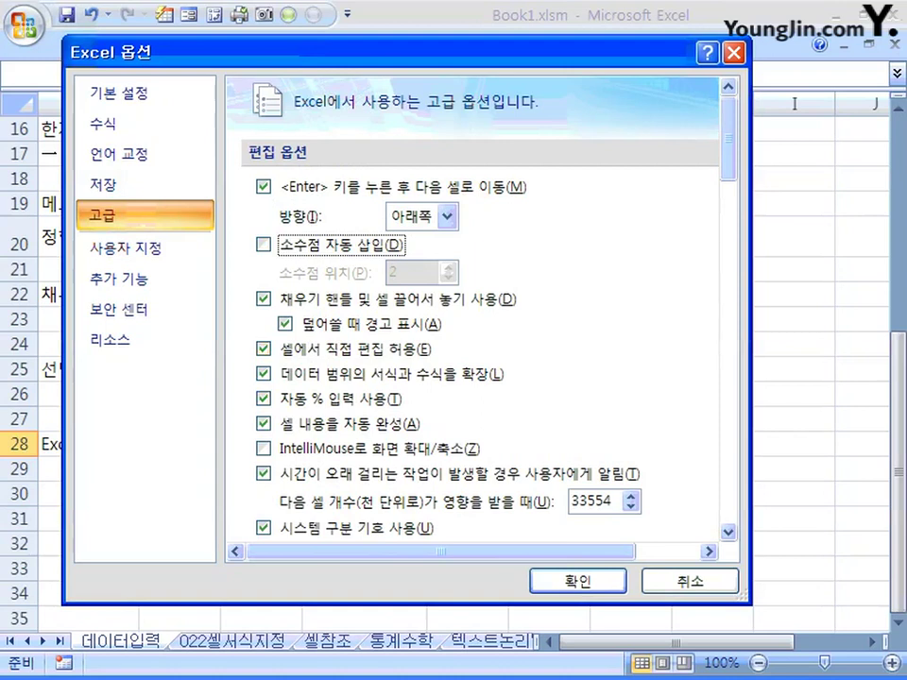
left_click(733, 53)
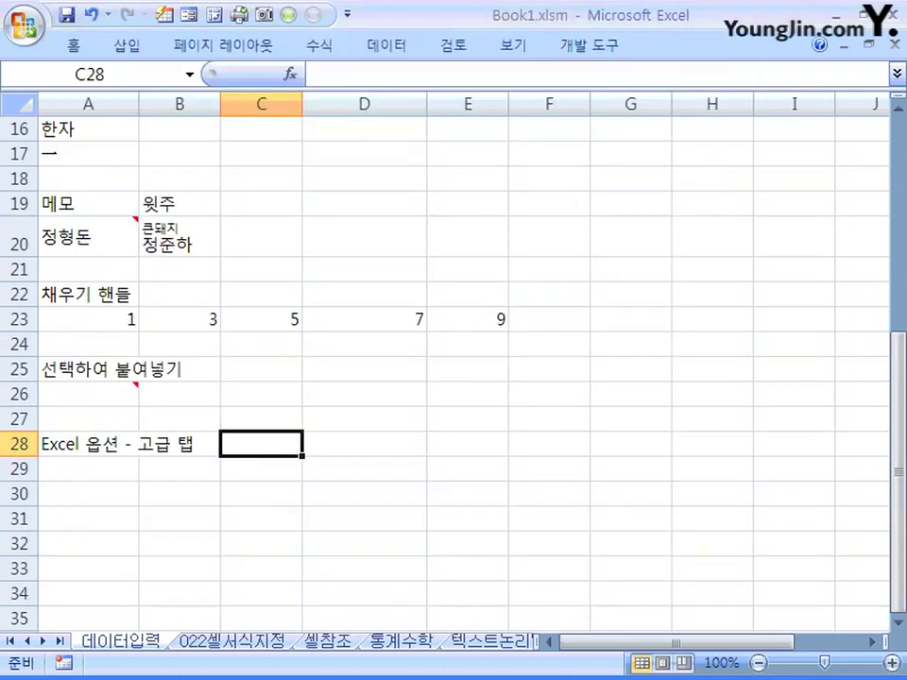
scroll(453, 368, "up", 1)
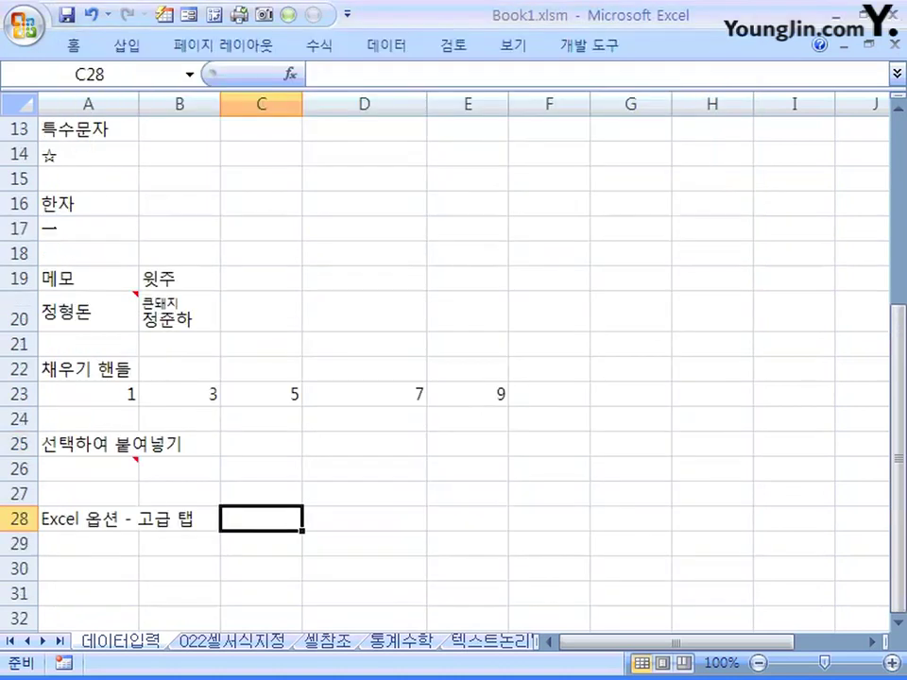